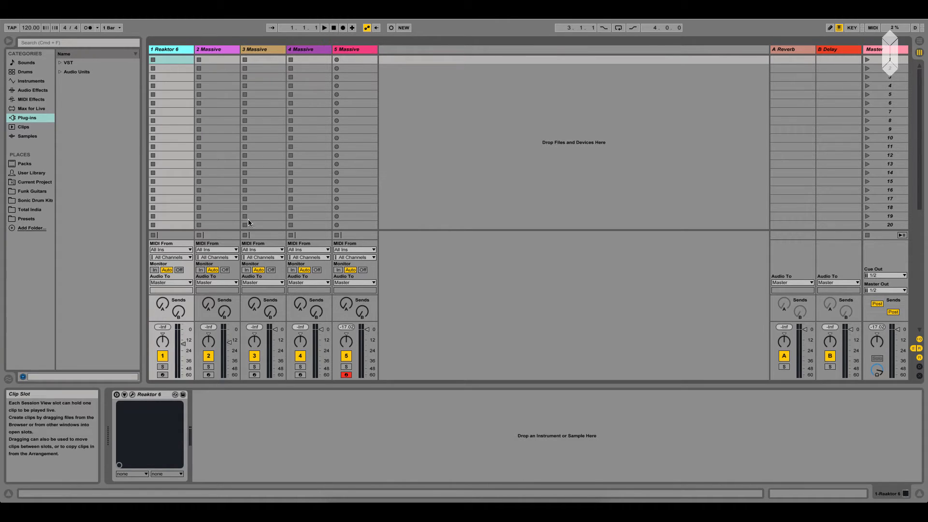
Step: Look through the four Massive tracks, 2 to 5, one after another
{"action": "left_click", "coordinate": [220, 53]}
{"action": "left_click", "coordinate": [273, 51]}
{"action": "left_click", "coordinate": [321, 51]}
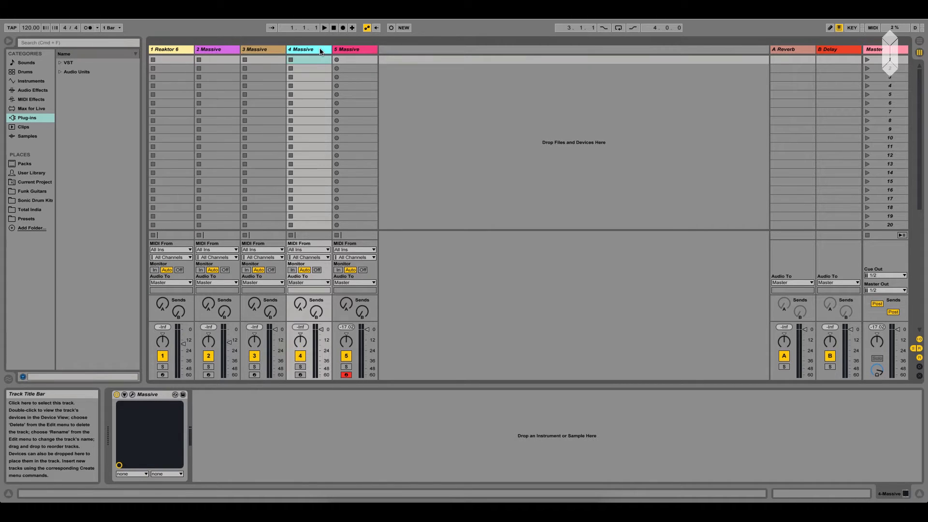
{"action": "left_click", "coordinate": [357, 52]}
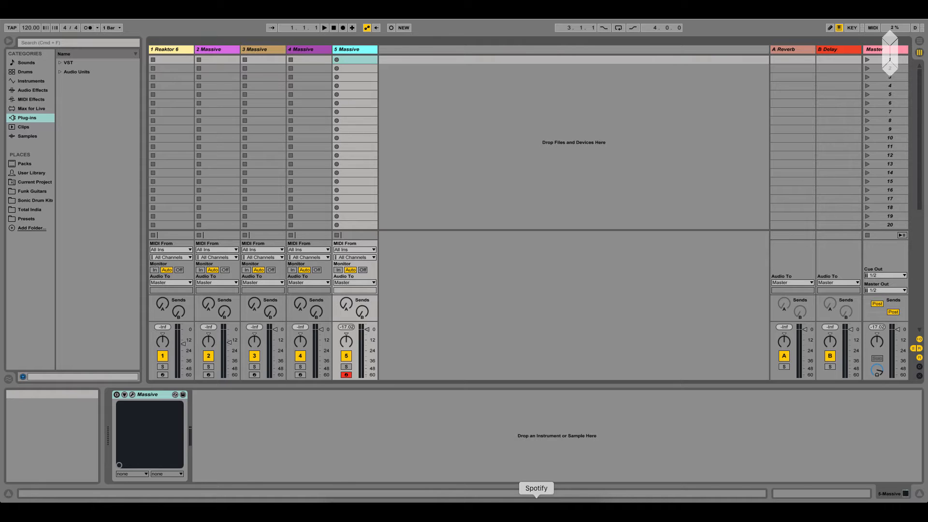
Step: Switch to Spotify and listen to the passage of "Escape Velocity" by The Chemical Brothers from about 2:09, pausing and resuming it
{"action": "left_click", "coordinate": [537, 503]}
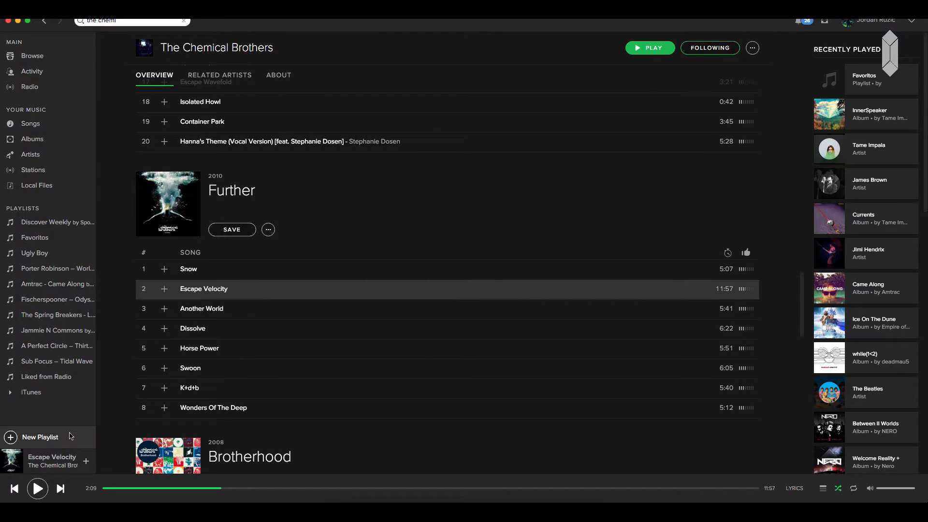
{"action": "left_click", "coordinate": [38, 488]}
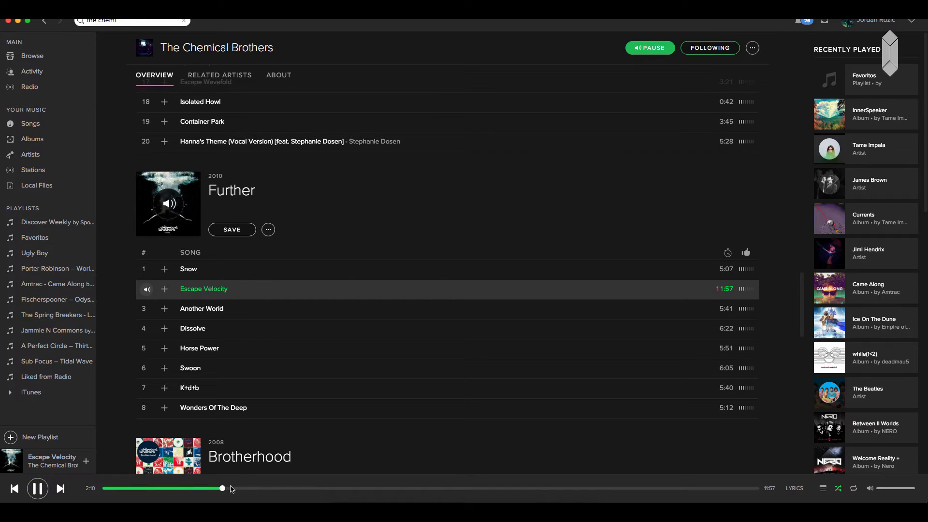
{"action": "left_click", "coordinate": [41, 487]}
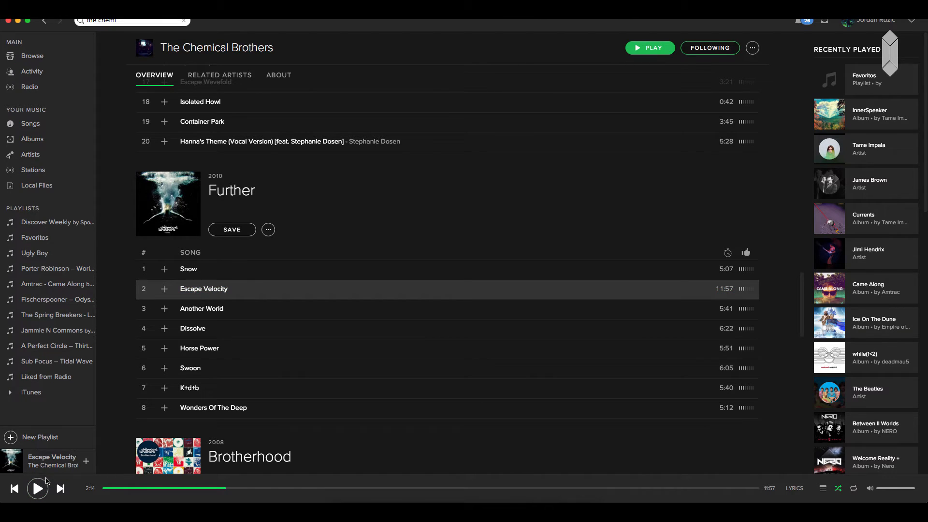
{"action": "left_click", "coordinate": [38, 488]}
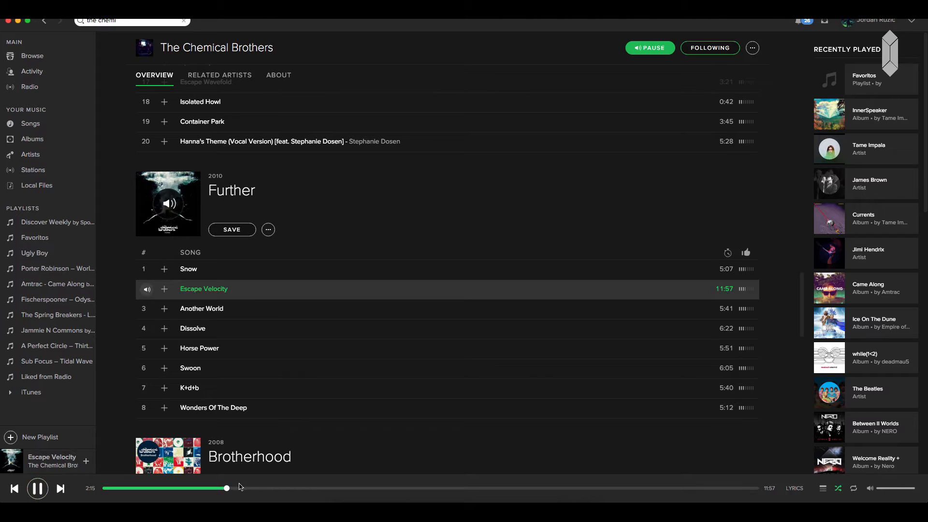
Step: Skip ahead through "Escape Velocity" to about 4:48, lower the system volume and pause the song
{"action": "left_click", "coordinate": [270, 488]}
{"action": "left_click", "coordinate": [308, 489]}
{"action": "left_click", "coordinate": [327, 489]}
{"action": "left_click", "coordinate": [347, 489]}
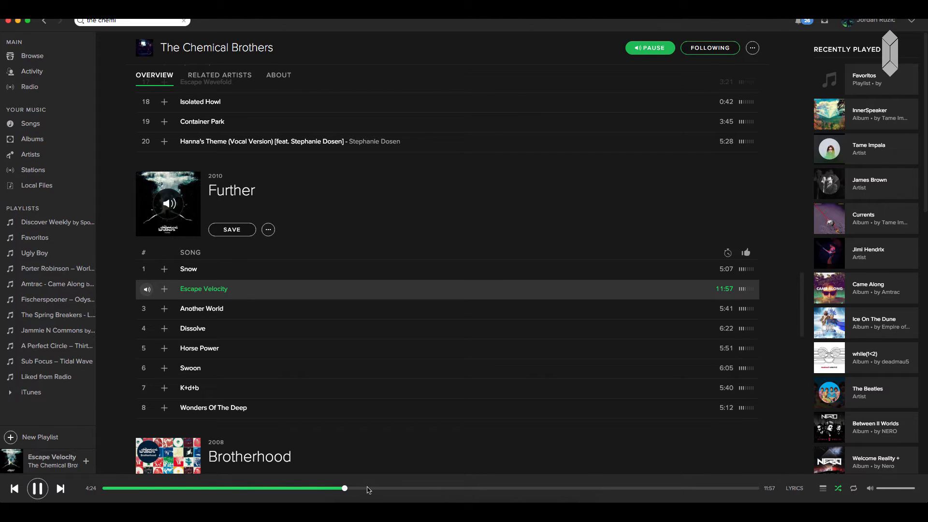
{"action": "left_click", "coordinate": [365, 489]}
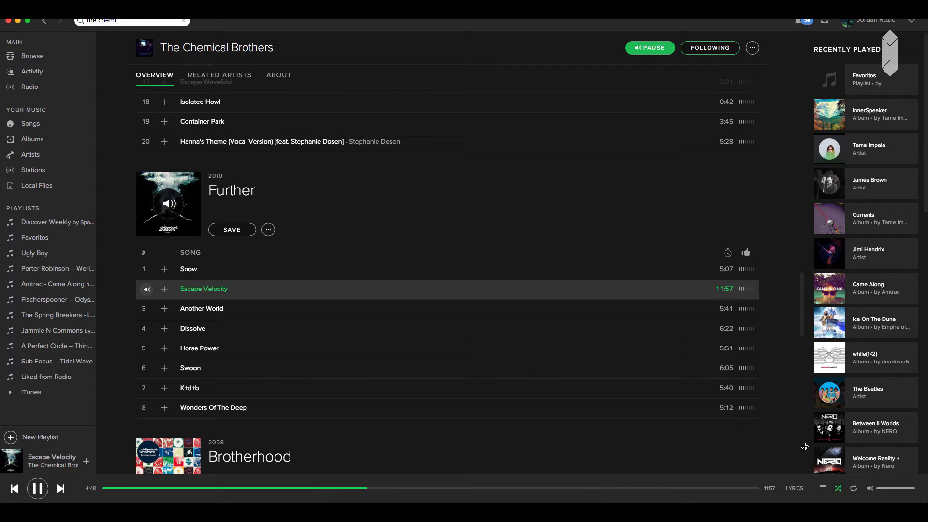
{"action": "key", "text": "XF86AudioLowerVolume"}
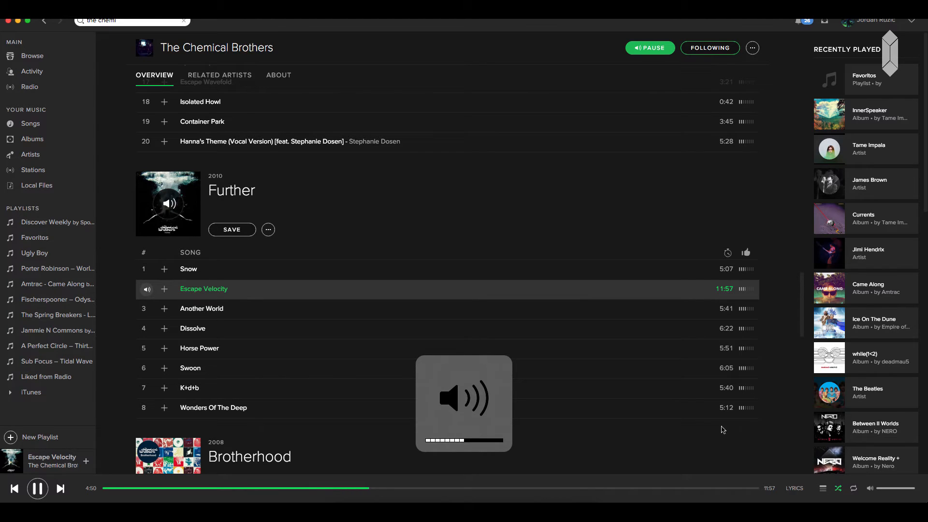
{"action": "left_click", "coordinate": [37, 488]}
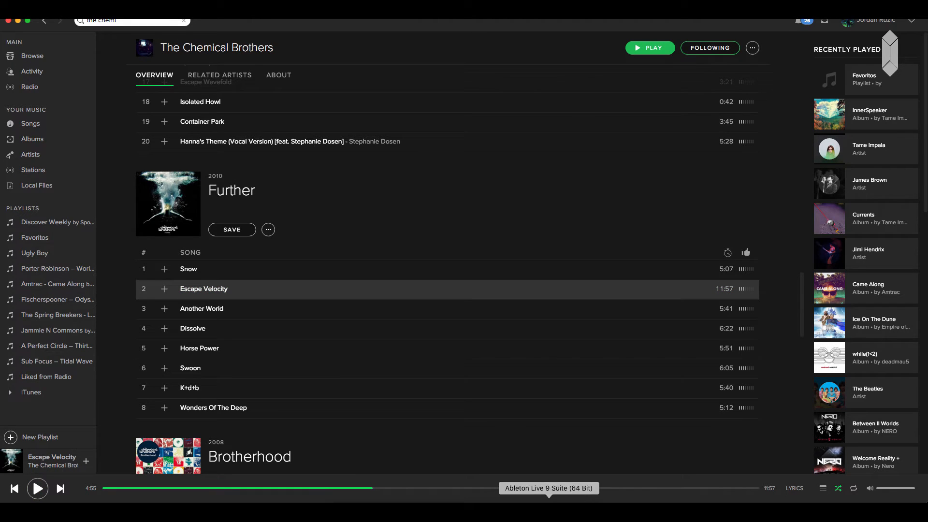
Step: Switch back to Ableton Live and open the Massive synth of track 2, moving its window clear of the clip slots
{"action": "left_click", "coordinate": [548, 513]}
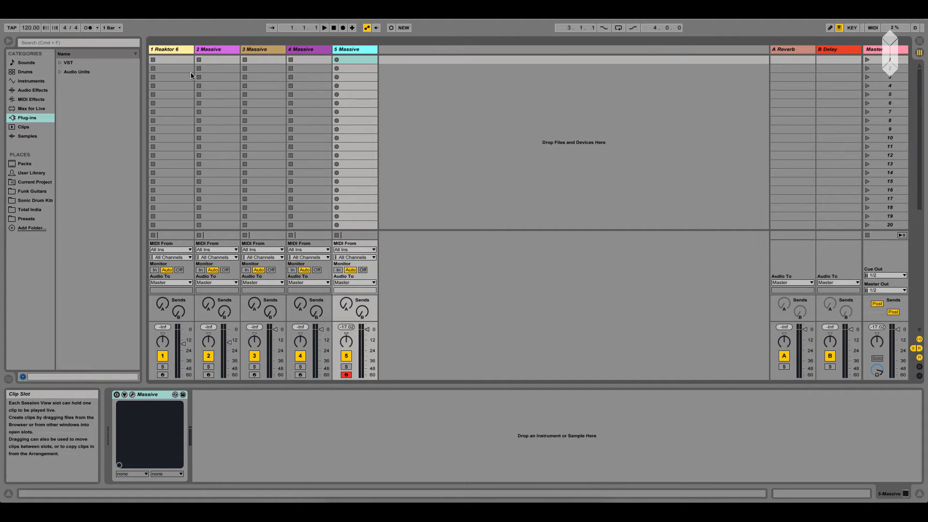
{"action": "left_click", "coordinate": [209, 48]}
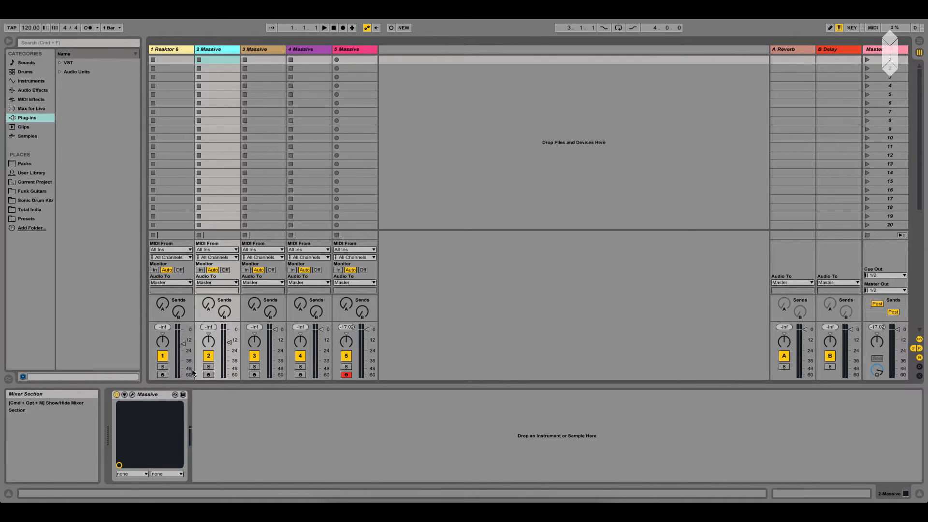
{"action": "left_click", "coordinate": [132, 395]}
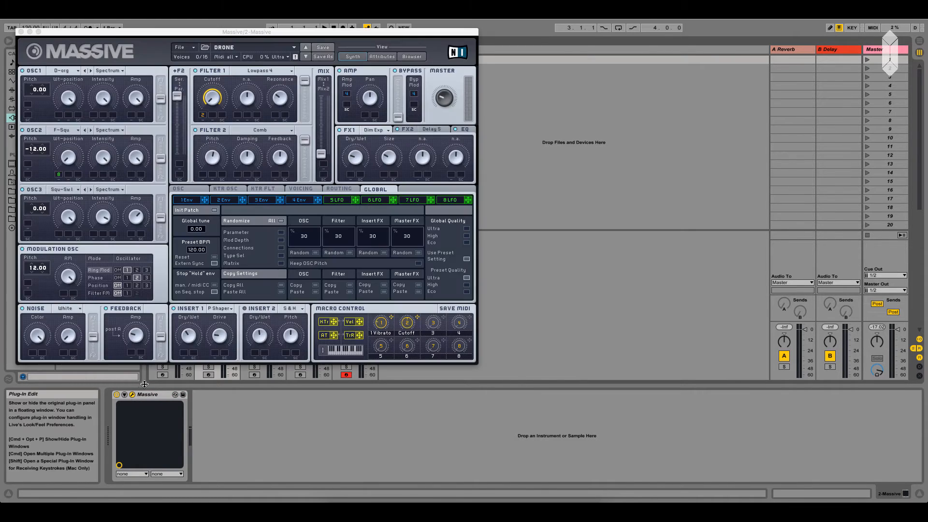
{"action": "left_click_drag", "start_coordinate": [208, 32], "coordinate": [368, 127]}
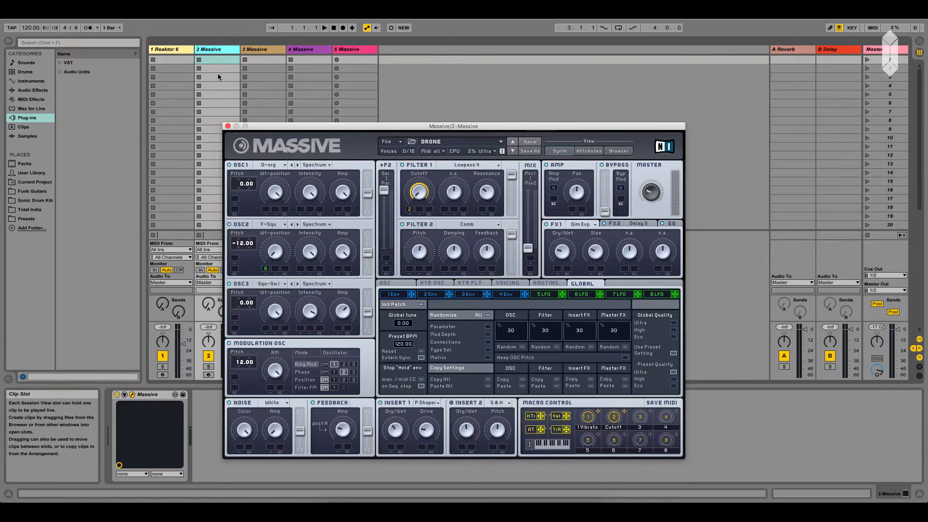
Step: Create an empty MIDI clip in the first slot of track 2, close the Massive window and arm the track for recording
{"action": "double_click", "coordinate": [219, 61]}
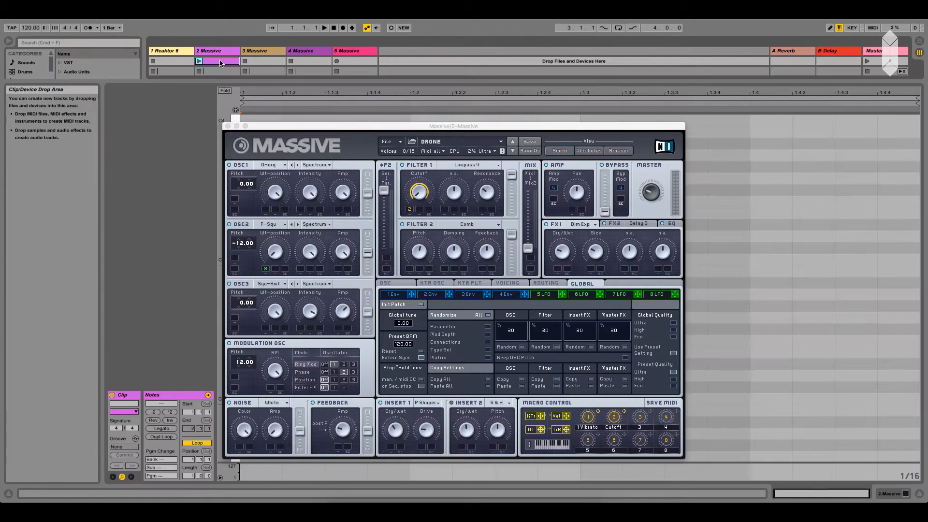
{"action": "left_click", "coordinate": [227, 126]}
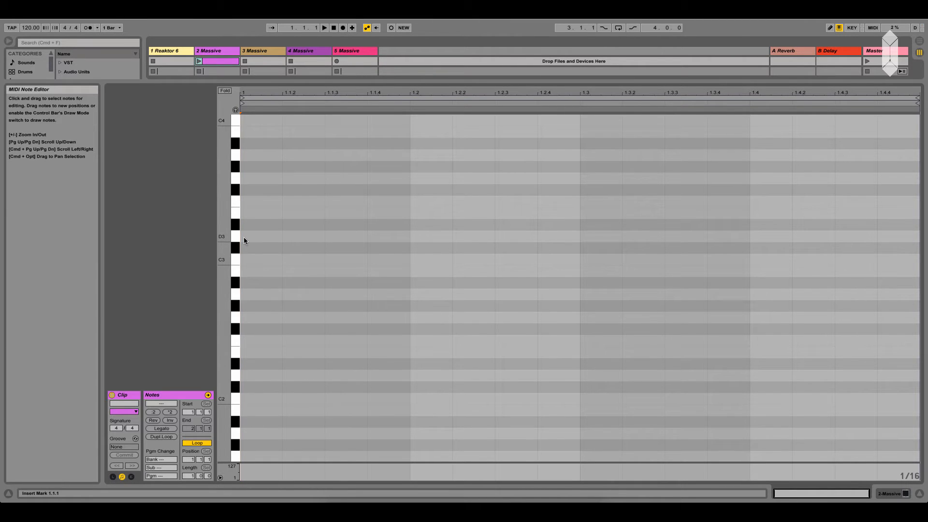
{"action": "key", "text": "shift+Tab"}
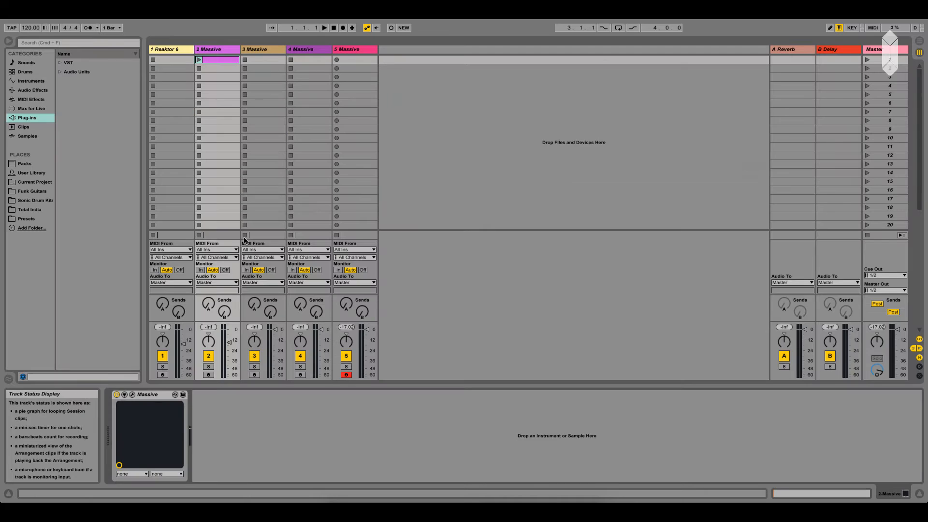
{"action": "left_click", "coordinate": [209, 374]}
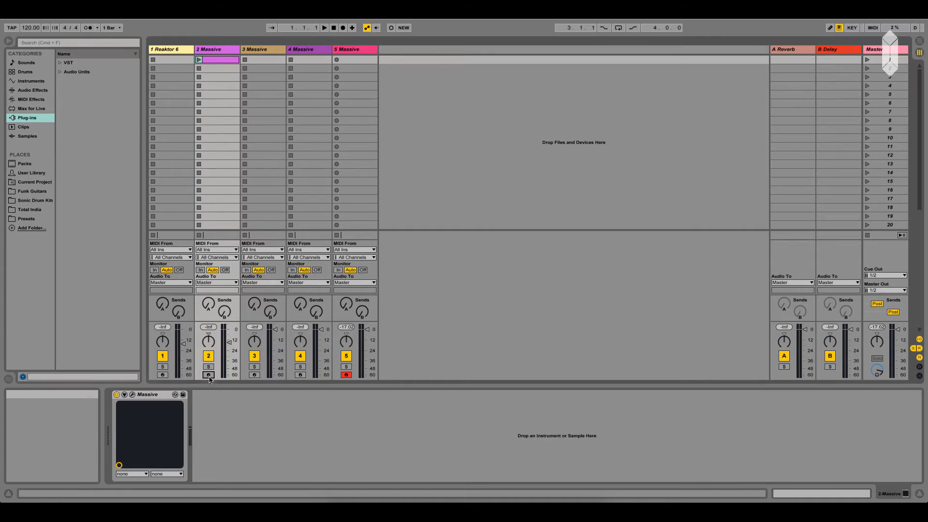
Step: Open the new track 2 clip in the MIDI note editor at the low octaves around C1
{"action": "left_click", "coordinate": [224, 60]}
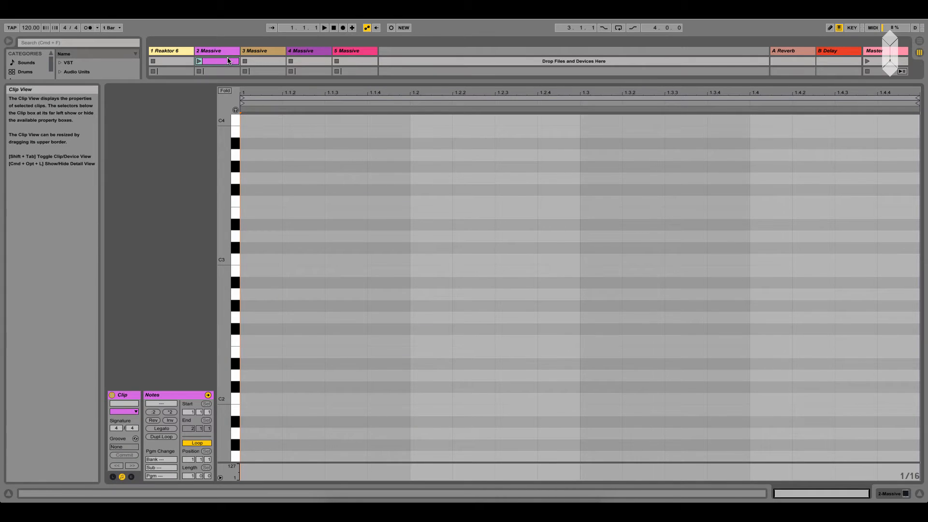
{"action": "scroll", "coordinate": [286, 202], "scroll_direction": "down", "scroll_amount": 10}
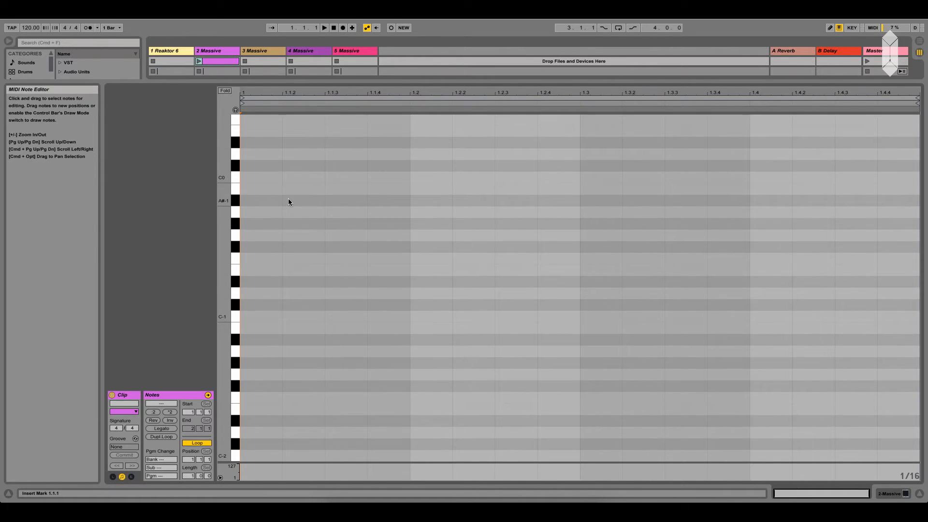
{"action": "scroll", "coordinate": [288, 199], "scroll_direction": "up", "scroll_amount": 4}
Step: Set the audio output device to Built-in Output (0 In, 2 Out) in the preferences
{"action": "left_click", "coordinate": [30, 6]}
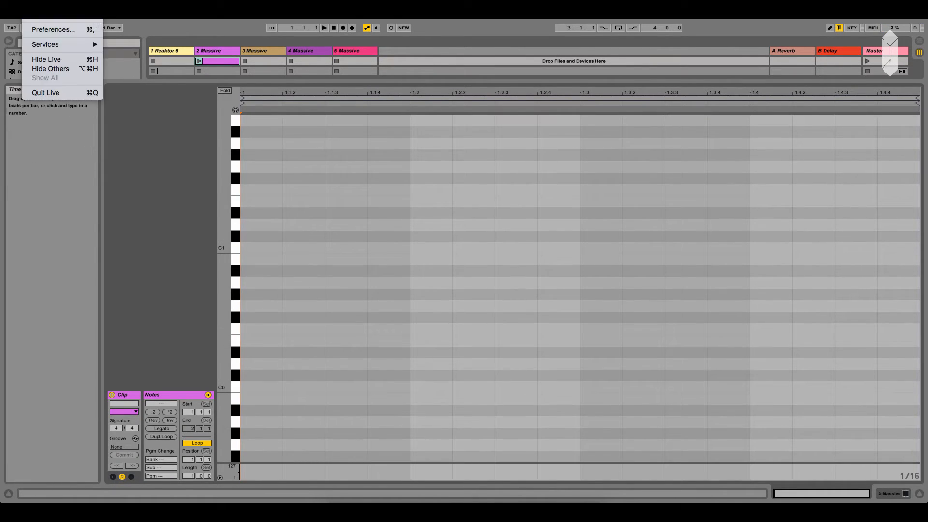
{"action": "left_click", "coordinate": [51, 29]}
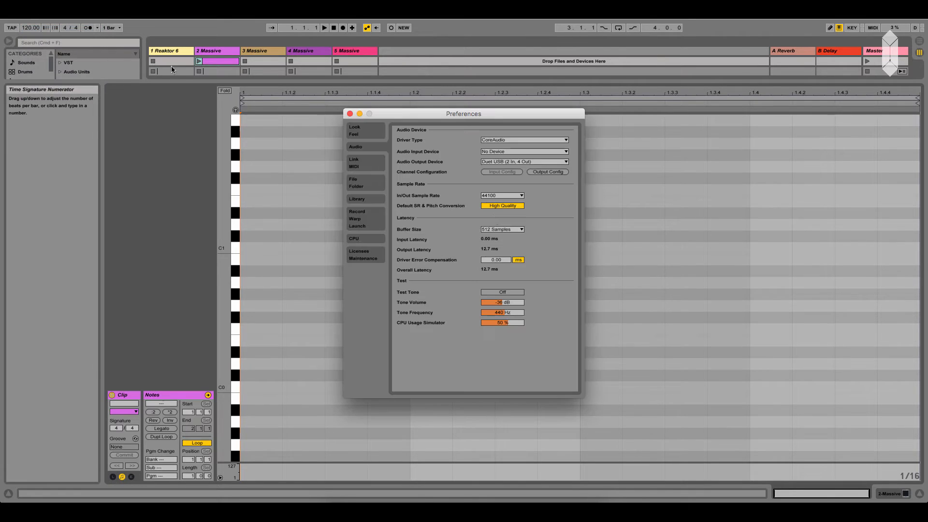
{"action": "left_click", "coordinate": [498, 162]}
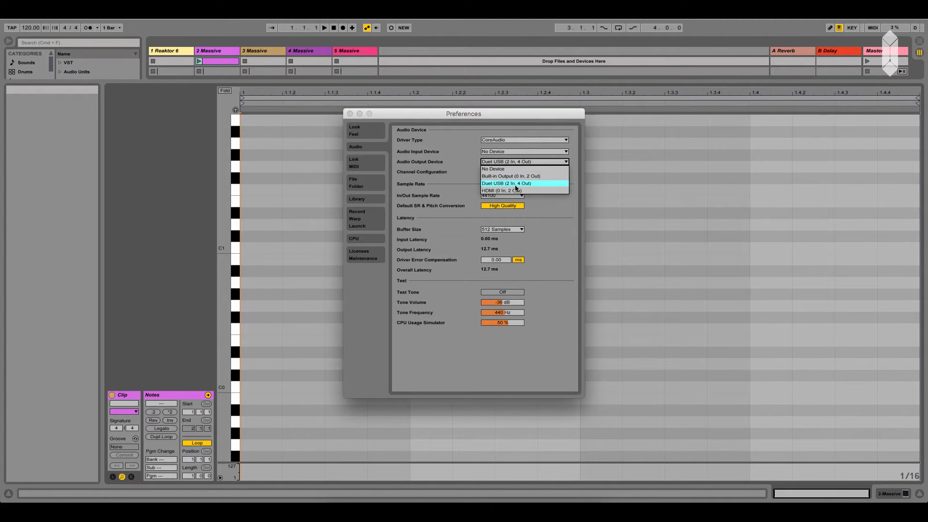
{"action": "left_click", "coordinate": [442, 161]}
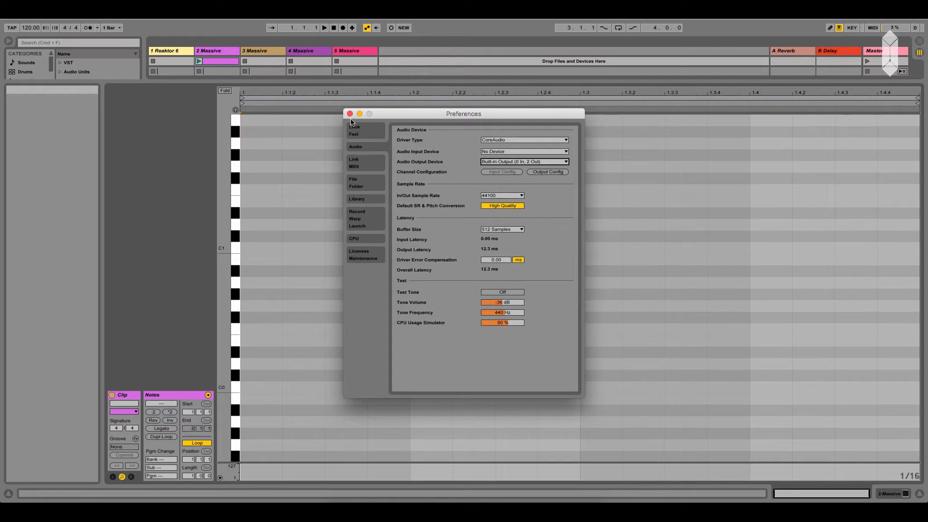
{"action": "left_click", "coordinate": [350, 114]}
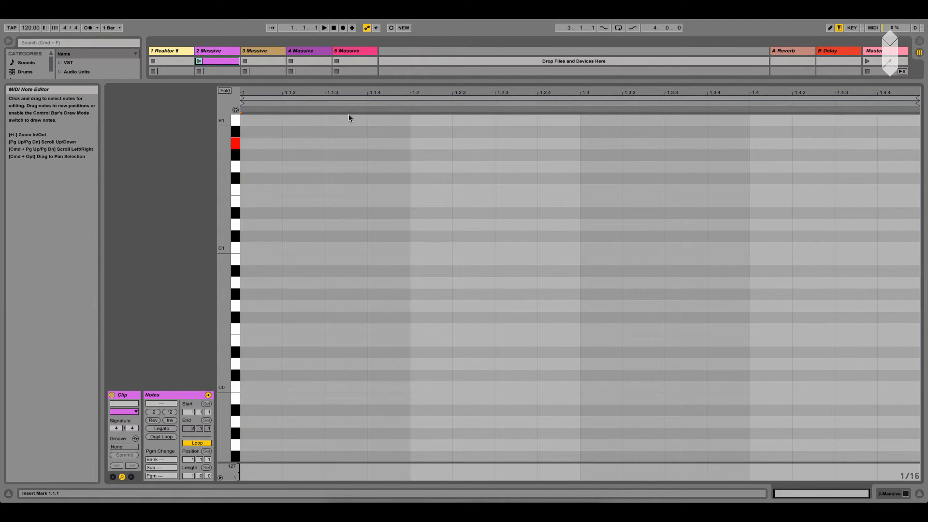
Step: Place an A1 note at the clip's start and make it fill a loop 8 bars long
{"action": "double_click", "coordinate": [247, 142]}
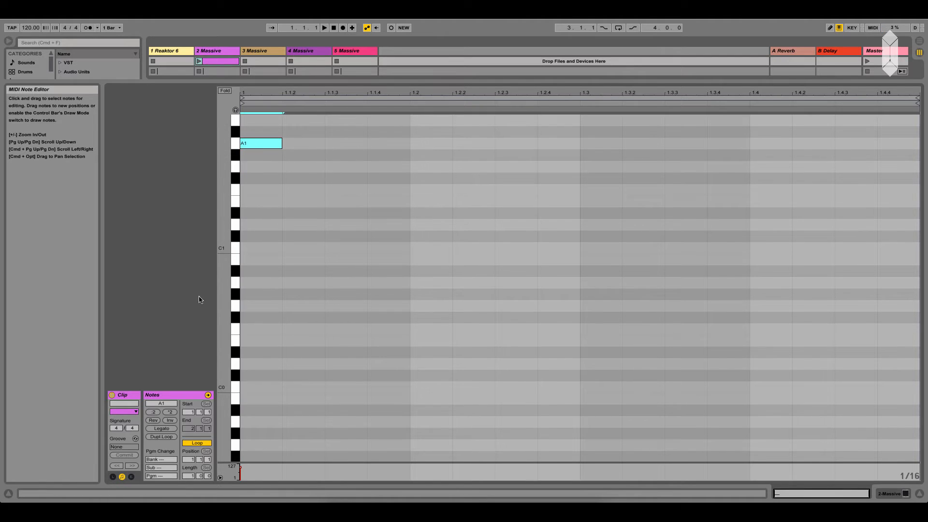
{"action": "left_click_drag", "start_coordinate": [189, 475], "coordinate": [188, 461]}
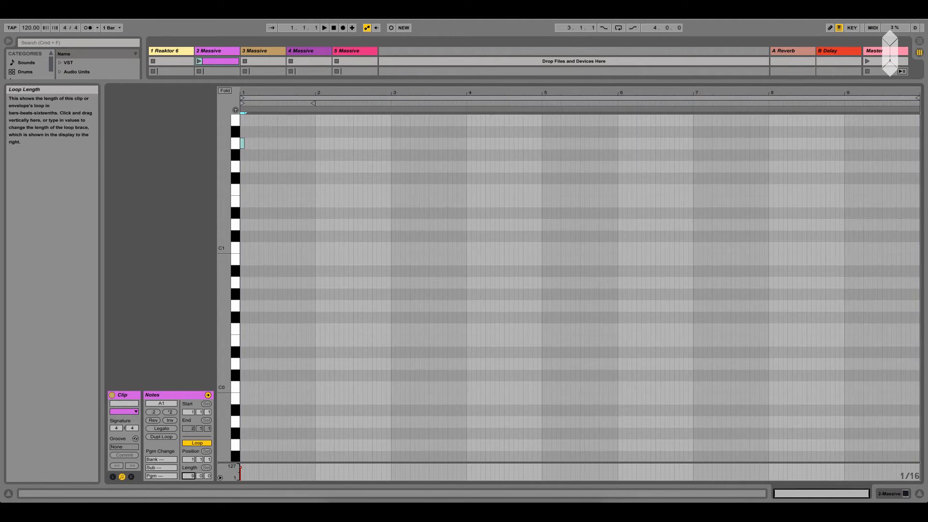
{"action": "left_click", "coordinate": [166, 430]}
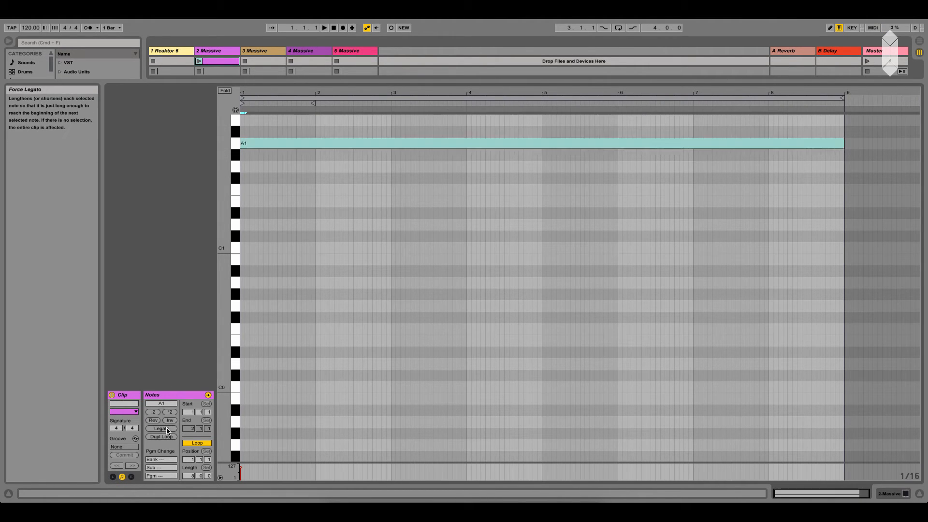
Step: Return to track 2's device view and launch its clip in the first slot
{"action": "key", "text": "space"}
{"action": "key", "text": "shift+Tab"}
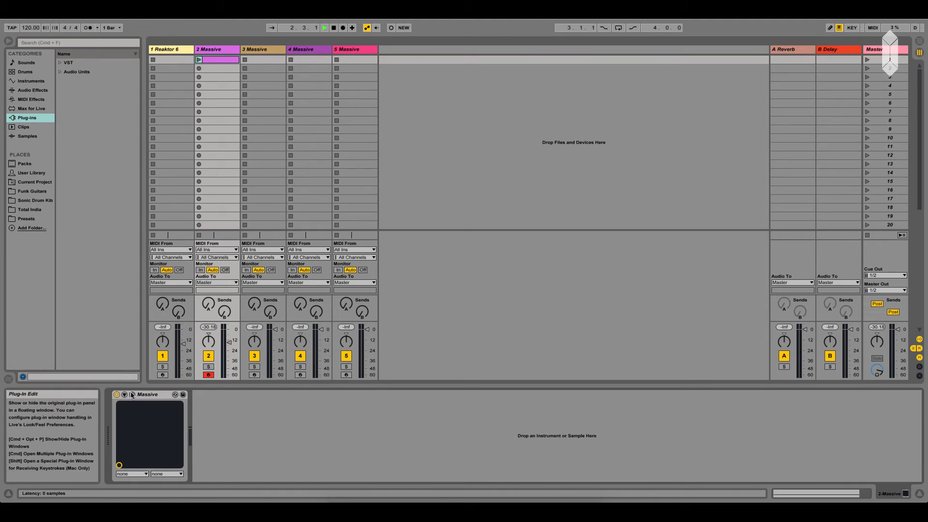
{"action": "left_click", "coordinate": [198, 59]}
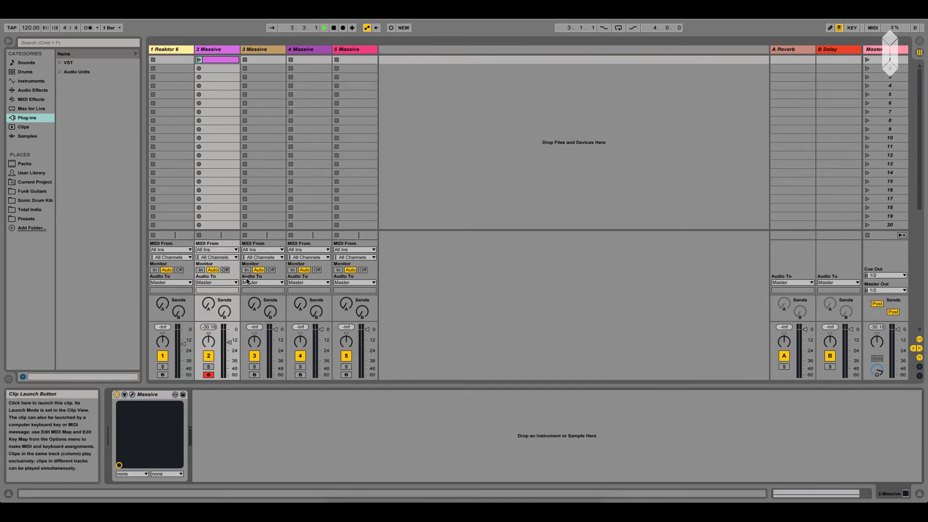
{"action": "scroll", "coordinate": [246, 283], "scroll_direction": "down", "scroll_amount": 1}
{"action": "key", "text": "space"}
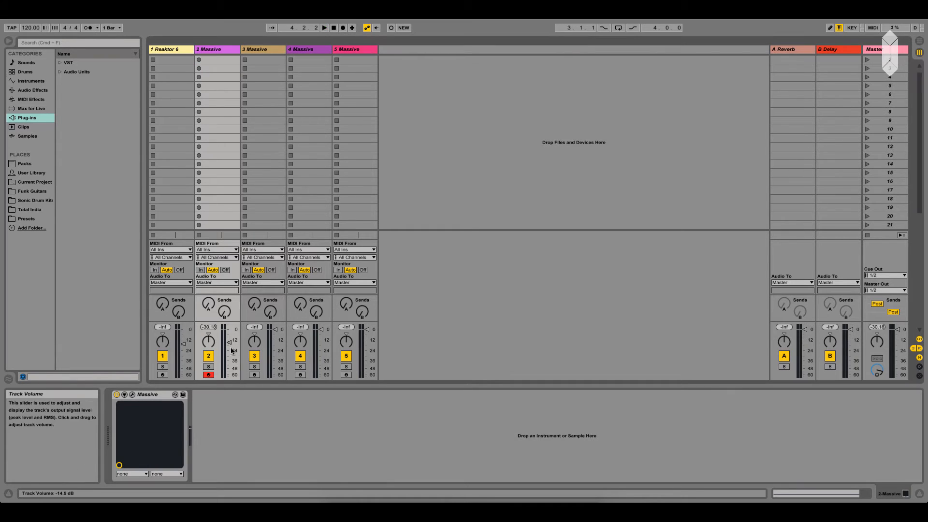
{"action": "scroll", "coordinate": [207, 92], "scroll_direction": "up", "scroll_amount": 1}
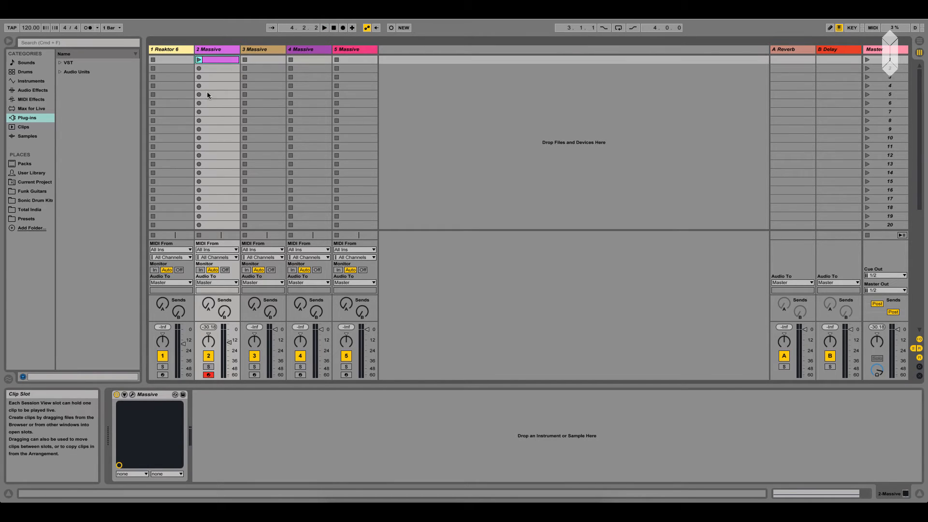
{"action": "left_click", "coordinate": [199, 59]}
Step: Raise the playback level by setting track 2's volume to -2.6 dB and increasing the system volume, and open its Massive synth
{"action": "left_click_drag", "start_coordinate": [229, 342], "coordinate": [233, 326]}
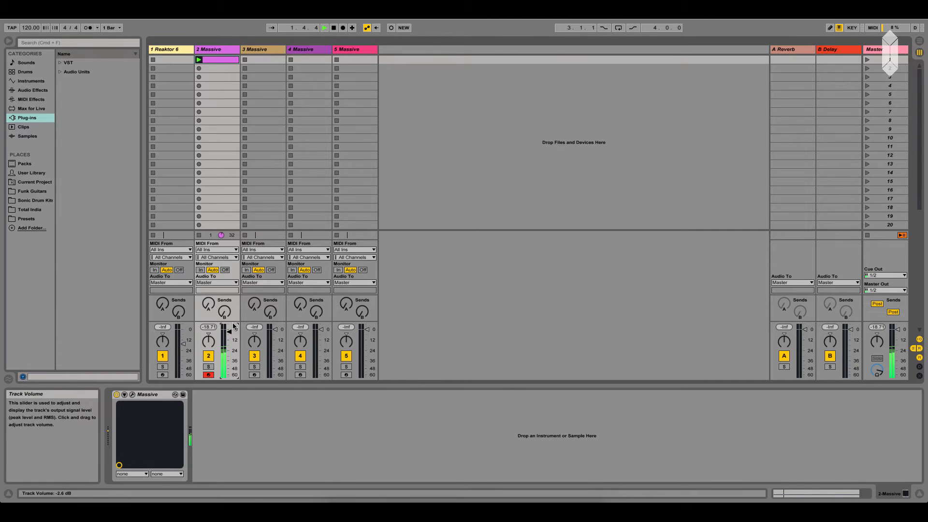
{"action": "key", "text": "XF86AudioRaiseVolume"}
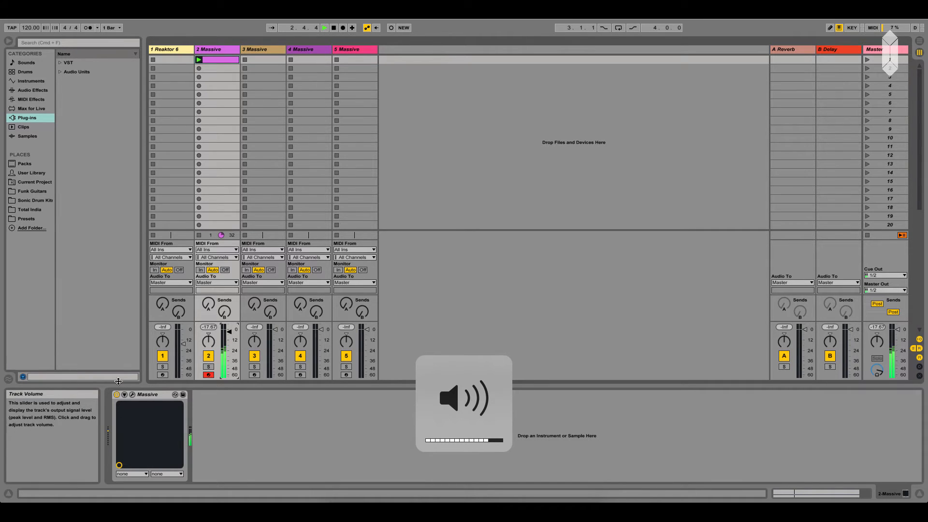
{"action": "left_click", "coordinate": [132, 395]}
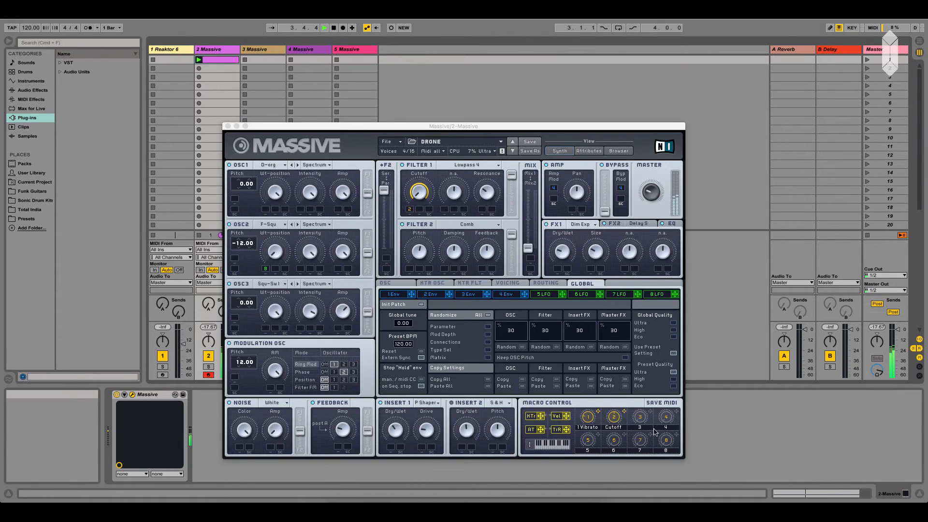
Step: Audition the DRONE patch with its Cutoff macro, raise the system volume, and close the synth window
{"action": "left_click", "coordinate": [614, 418]}
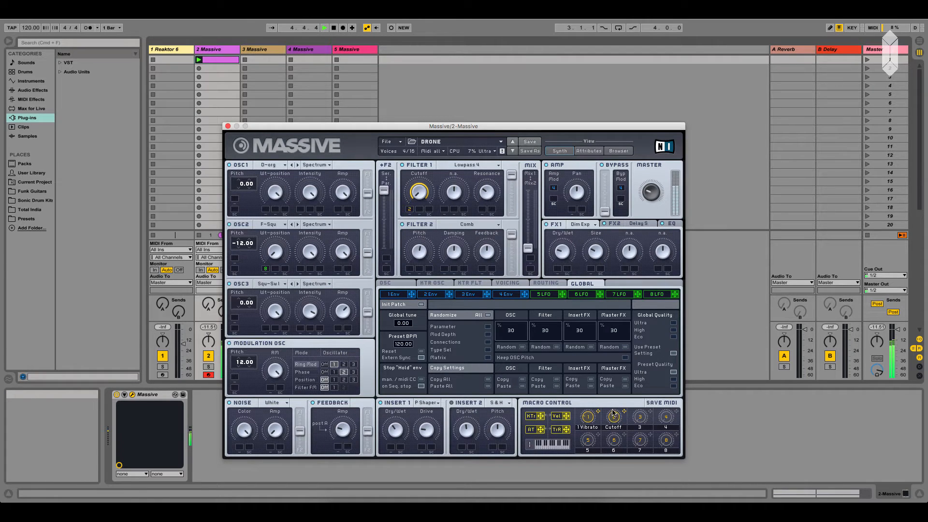
{"action": "key", "text": "XF86AudioRaiseVolume"}
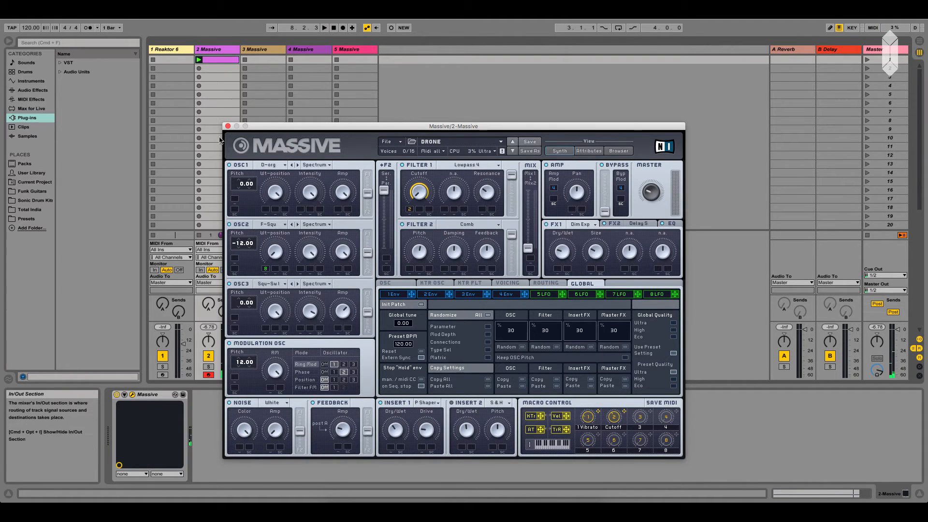
{"action": "left_click", "coordinate": [228, 126]}
Step: Open track 3's Massive with the DRONE LEAD patch and copy track 2's clip into track 3's first slot
{"action": "left_click", "coordinate": [260, 48]}
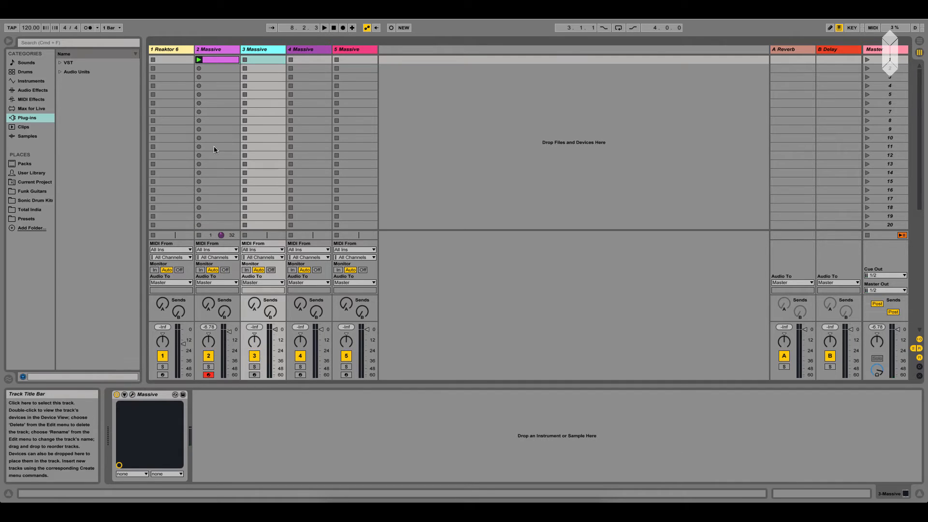
{"action": "left_click", "coordinate": [126, 396]}
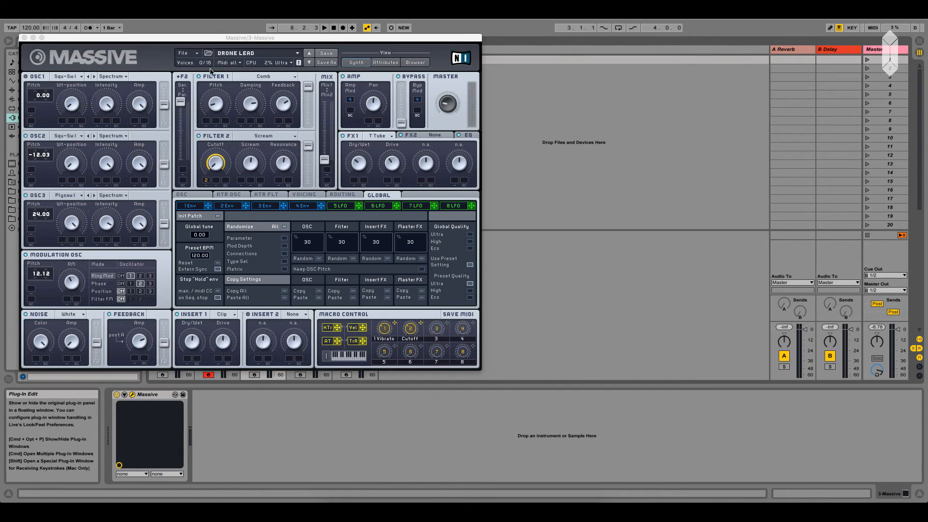
{"action": "left_click_drag", "start_coordinate": [209, 35], "coordinate": [273, 120]}
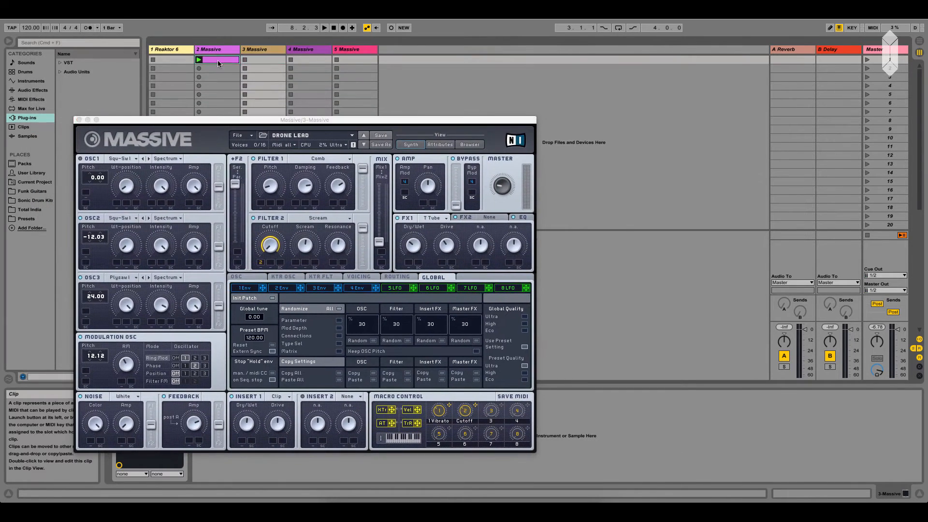
{"action": "left_click_drag", "start_coordinate": [218, 60], "coordinate": [260, 59]}
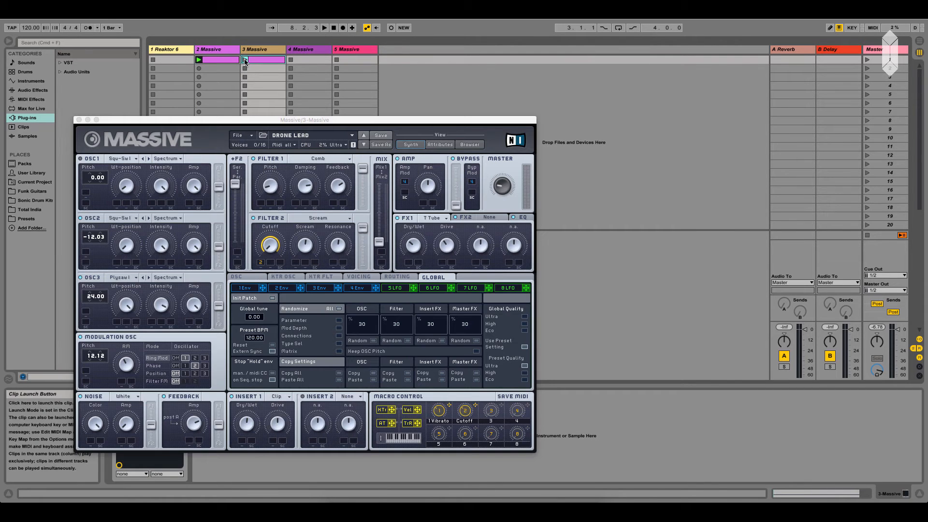
Step: Launch track 3's clip, audition the DRONE LEAD patch with its Cutoff macro, and close the synth window
{"action": "left_click", "coordinate": [245, 60]}
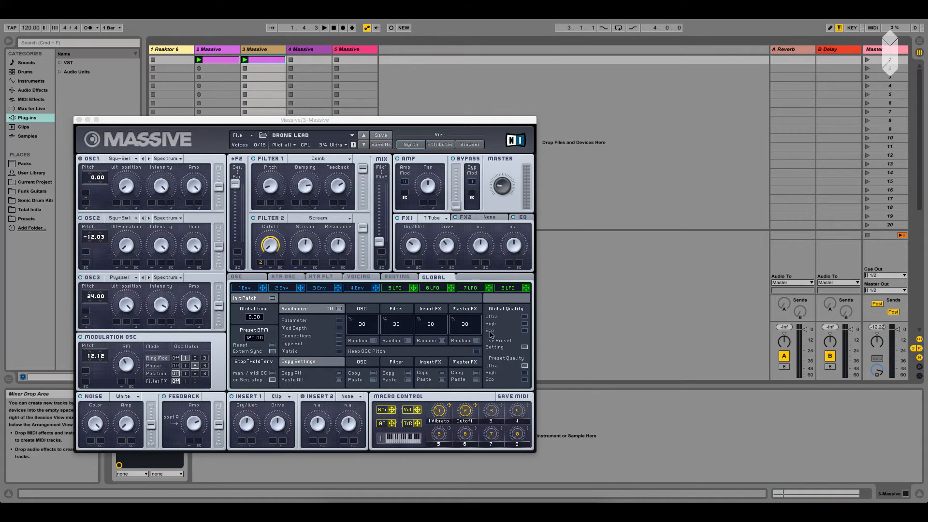
{"action": "key", "text": "space"}
{"action": "left_click", "coordinate": [467, 413]}
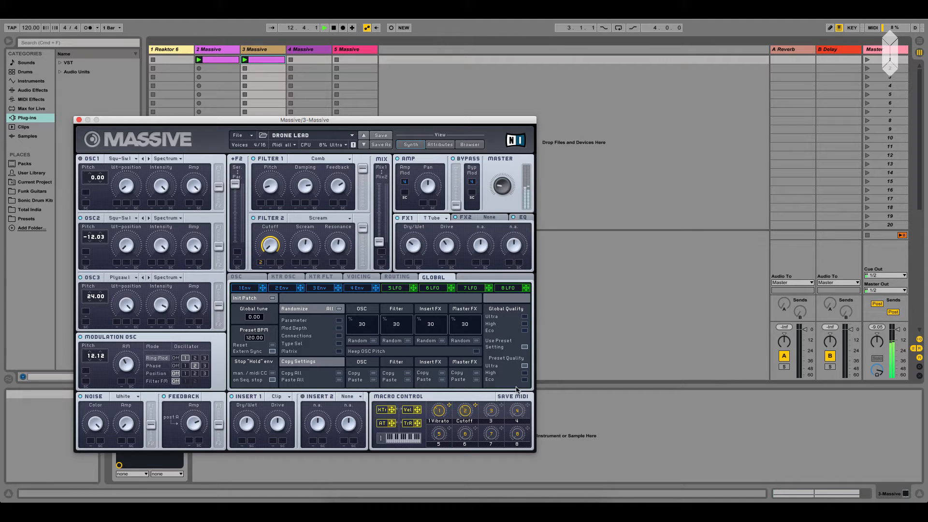
{"action": "left_click", "coordinate": [79, 120]}
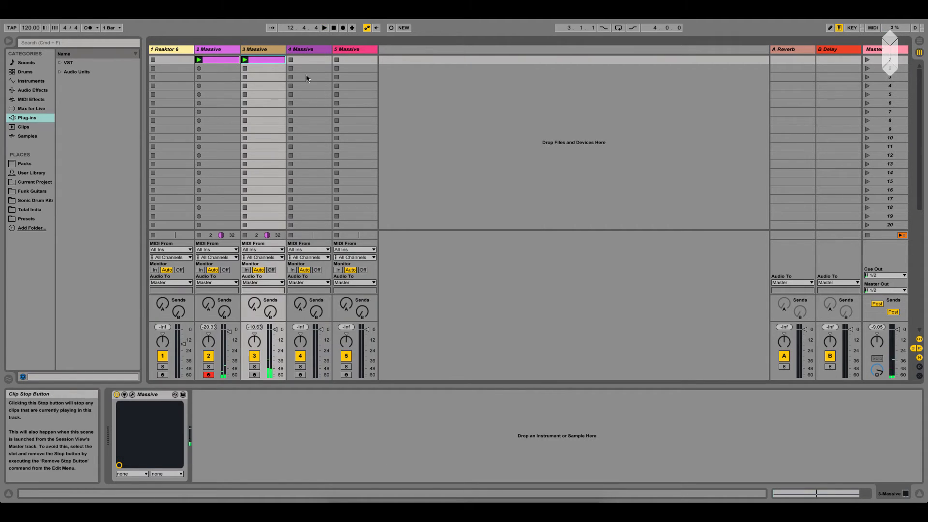
Step: Open track 4's Massive with the DRONE TWO patch and copy track 3's clip into track 4's first slot
{"action": "left_click", "coordinate": [302, 51]}
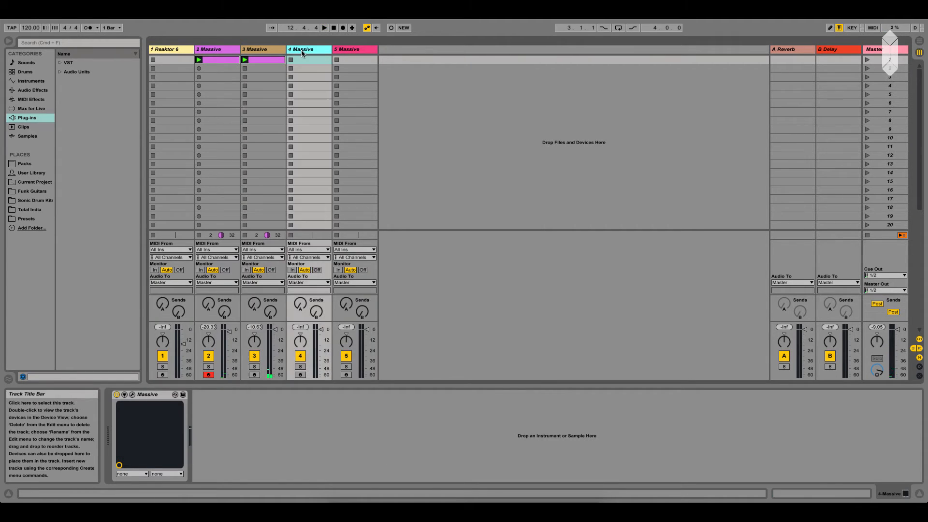
{"action": "left_click", "coordinate": [132, 394]}
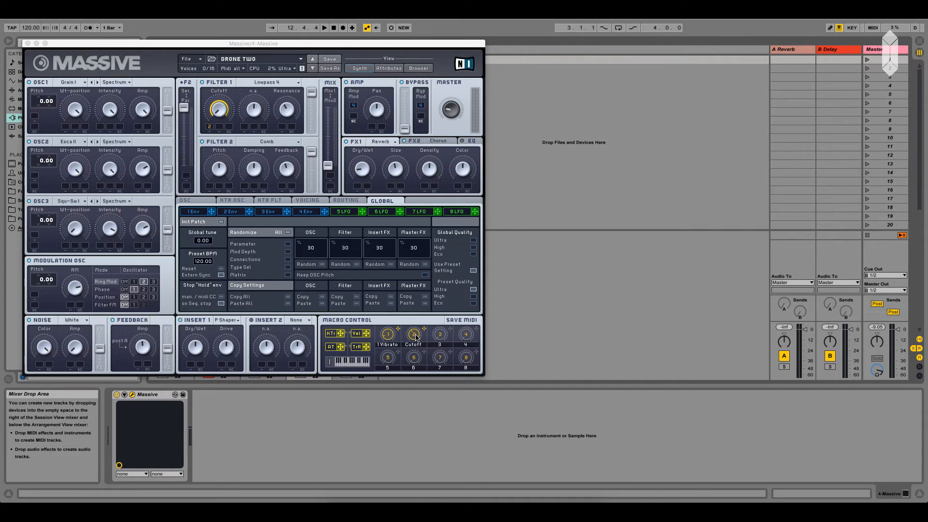
{"action": "left_click_drag", "start_coordinate": [251, 43], "coordinate": [392, 99]}
{"action": "left_click", "coordinate": [260, 58]}
{"action": "left_click_drag", "start_coordinate": [259, 57], "coordinate": [305, 60]}
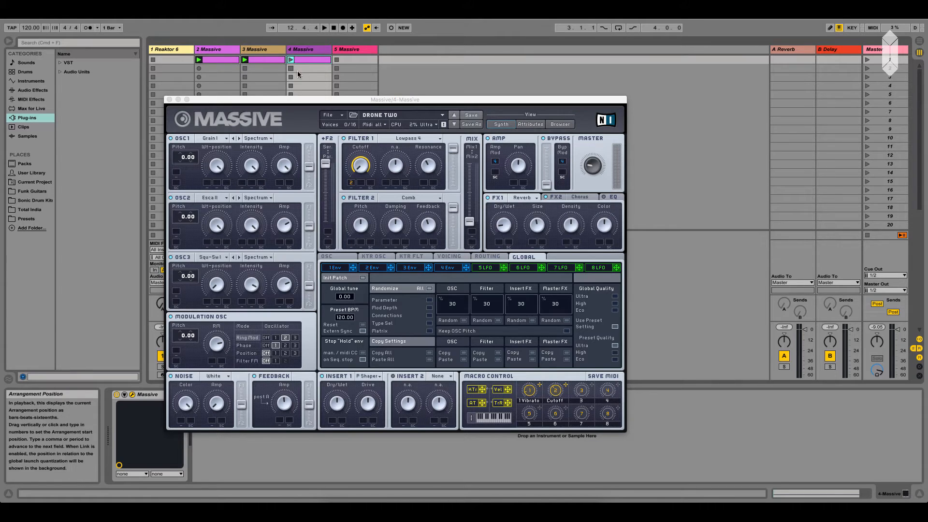
Step: Launch track 4's clip and solo tracks 4 and 3 in turn to compare their sounds
{"action": "left_click", "coordinate": [291, 61]}
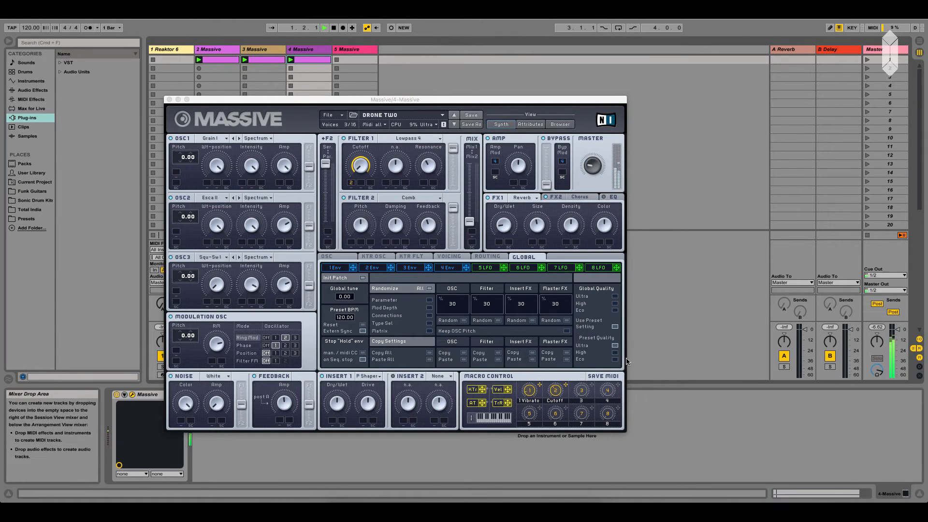
{"action": "left_click_drag", "start_coordinate": [251, 99], "coordinate": [527, 116]}
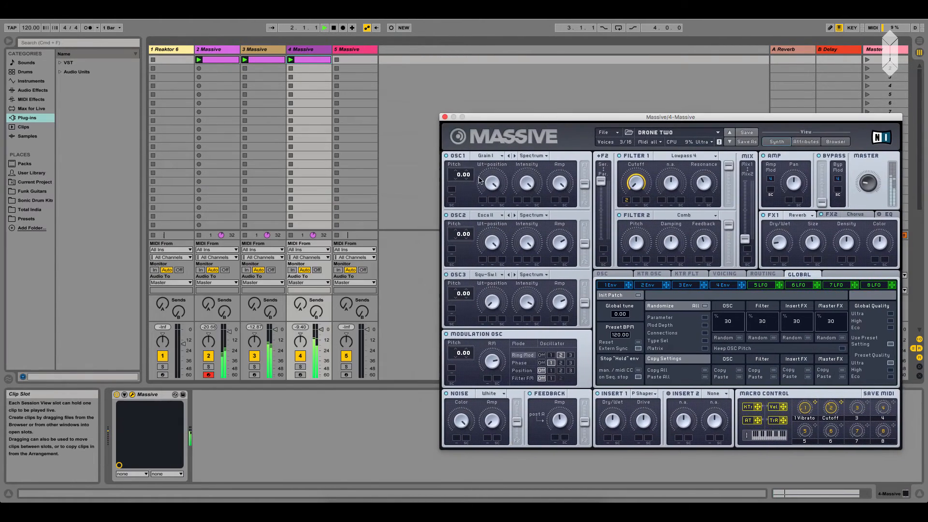
{"action": "left_click", "coordinate": [300, 367]}
{"action": "left_click", "coordinate": [254, 366]}
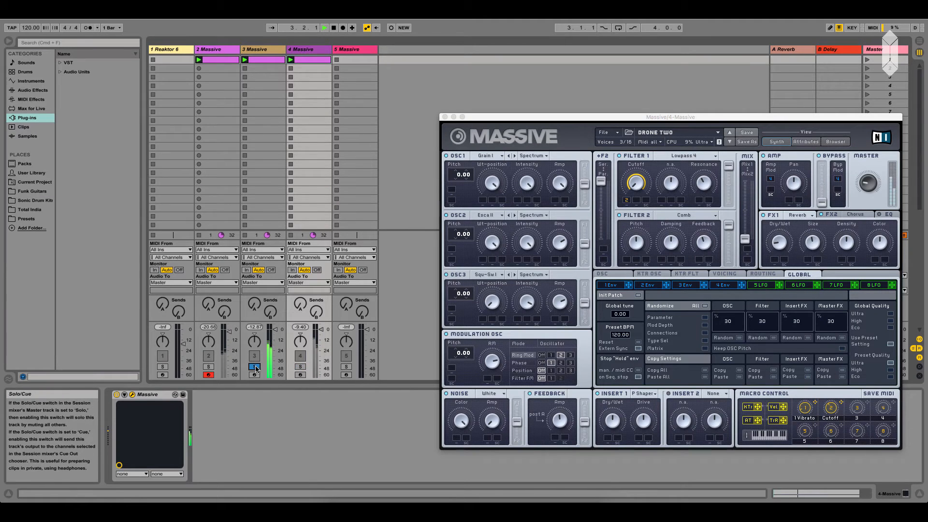
Step: Audition the DRONE TWO patch with the system volume raised, and close its synth window
{"action": "left_click_drag", "start_coordinate": [527, 116], "coordinate": [237, 122]}
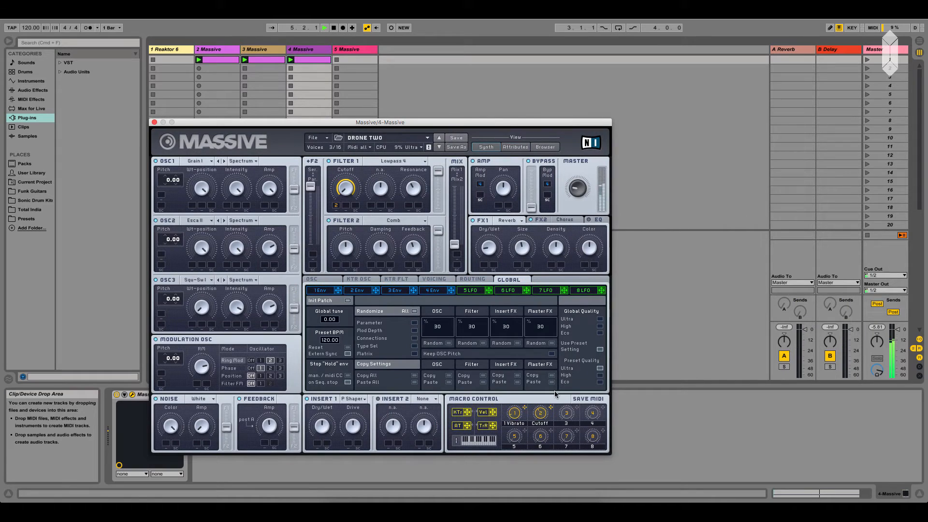
{"action": "key", "text": "XF86AudioRaiseVolume"}
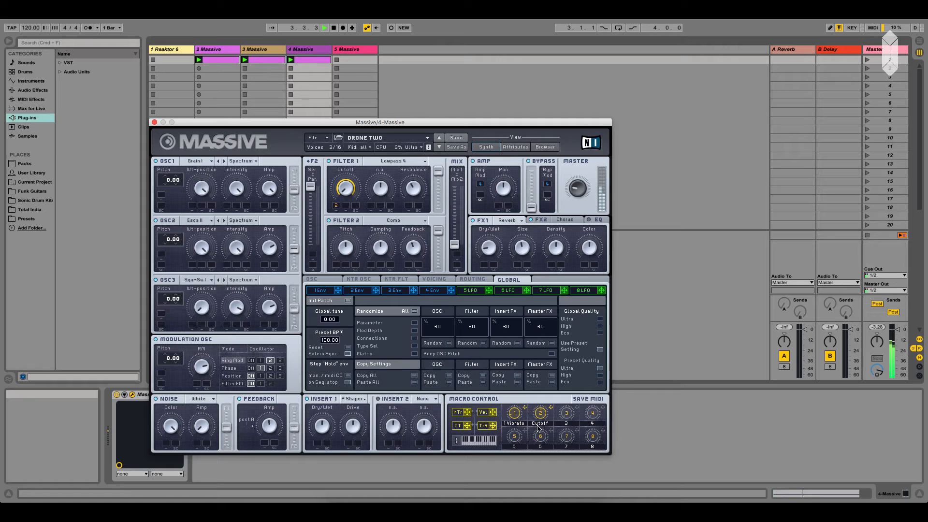
{"action": "left_click", "coordinate": [154, 122]}
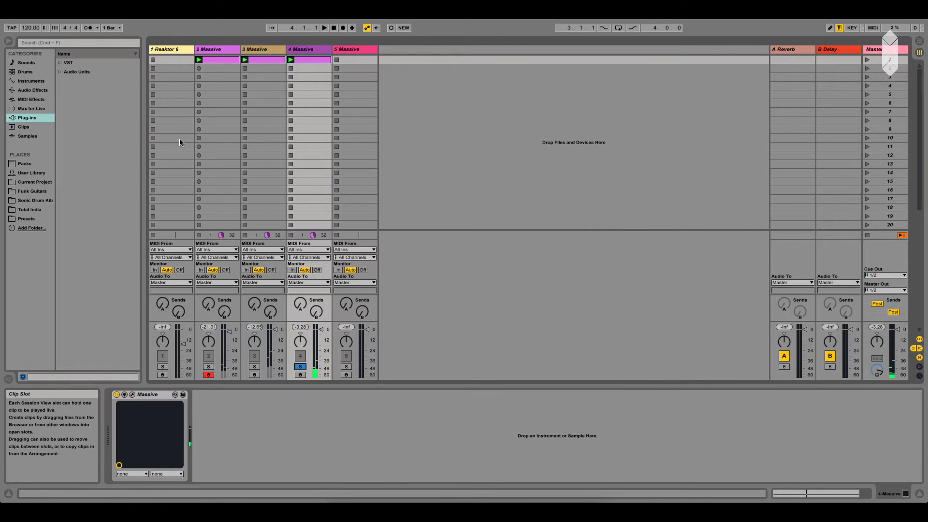
Step: Open track 1's Reaktor 6, turn on edit mode to view the Blocks patch and its Monark Filter, and close the window
{"action": "left_click", "coordinate": [156, 57]}
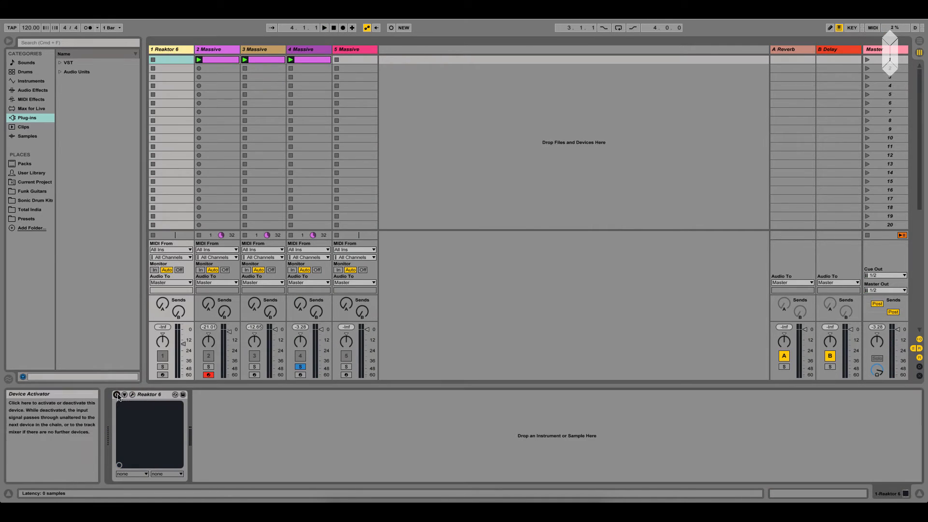
{"action": "left_click", "coordinate": [133, 395]}
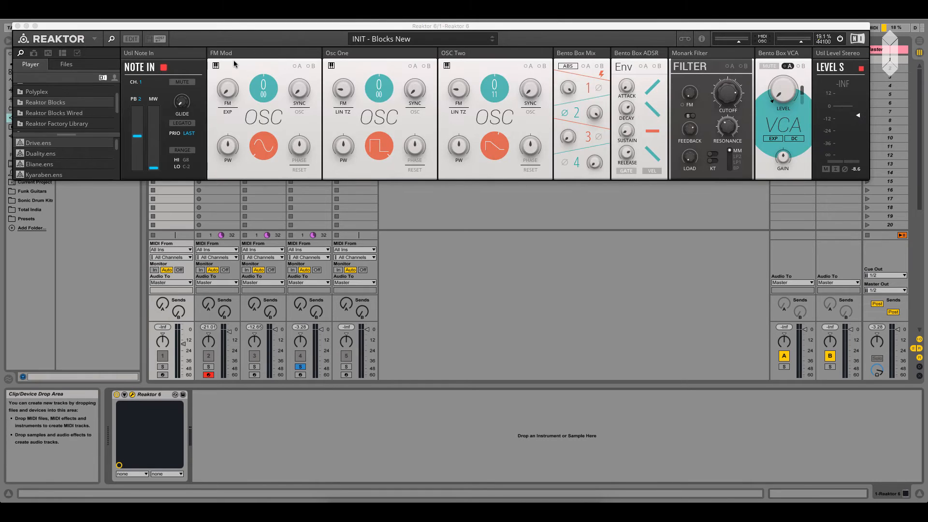
{"action": "left_click", "coordinate": [131, 39]}
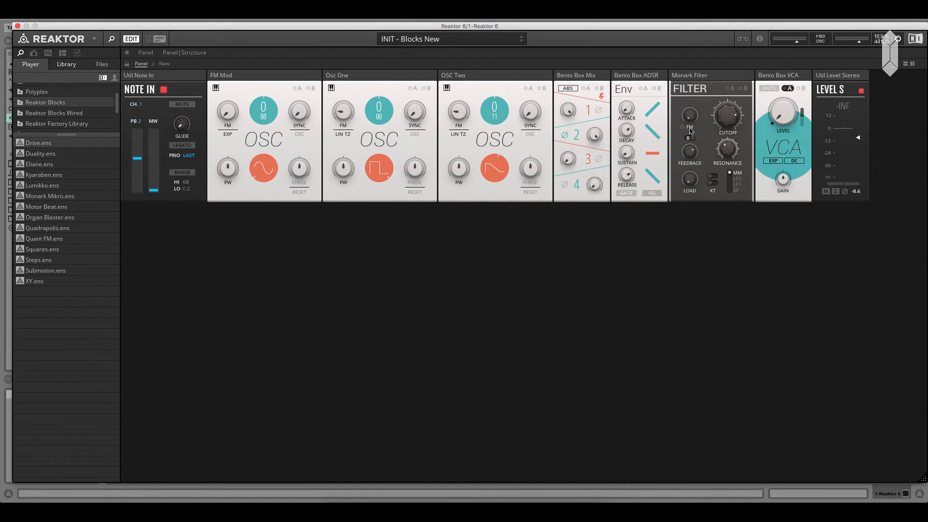
{"action": "left_click", "coordinate": [698, 79]}
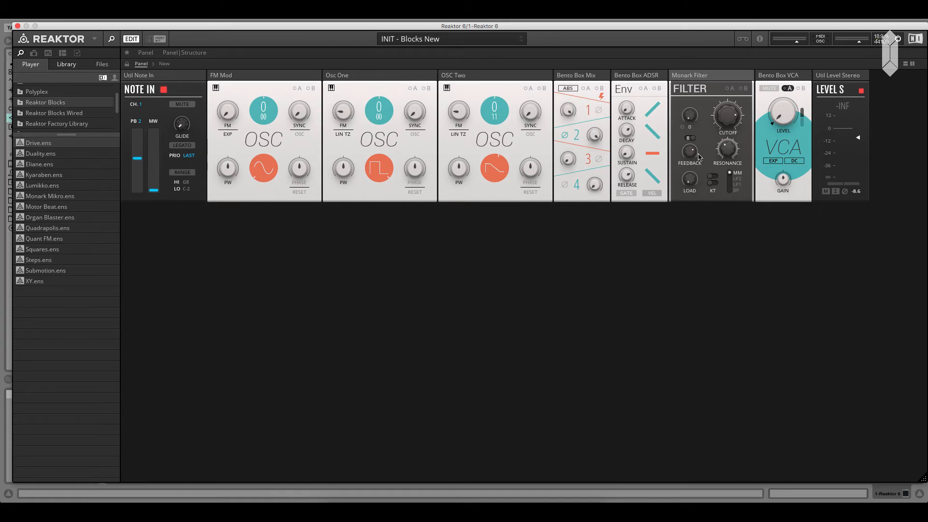
{"action": "left_click", "coordinate": [17, 26]}
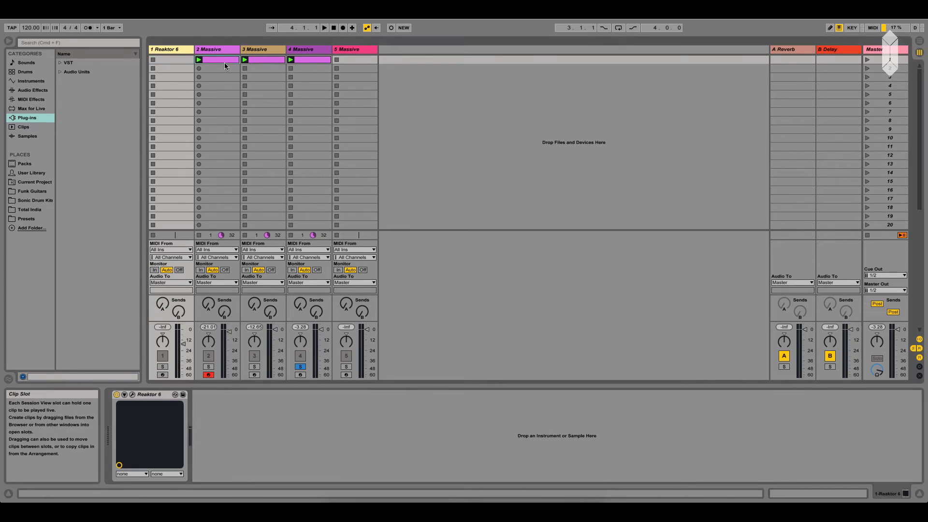
Step: Solo track 1, try playing a copy of track 2's clip on it, and delete the copied clip
{"action": "left_click_drag", "start_coordinate": [225, 60], "coordinate": [177, 58]}
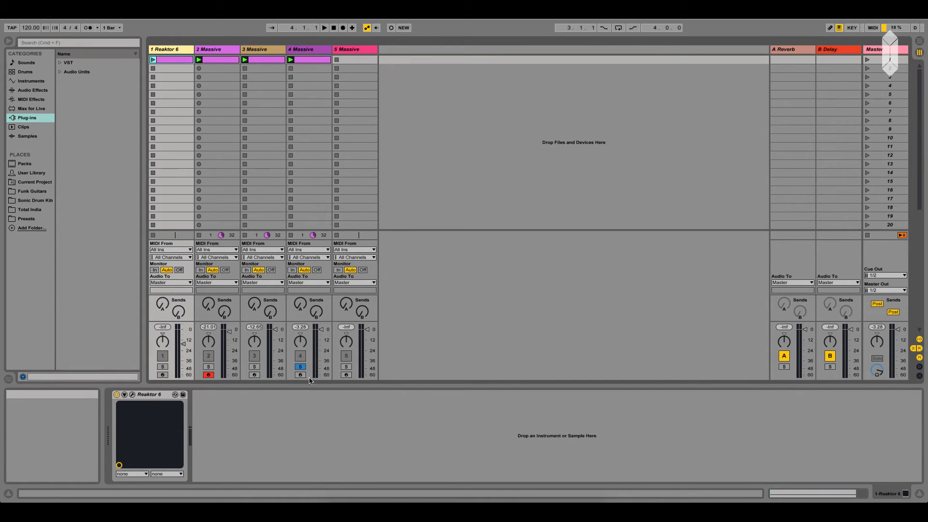
{"action": "left_click", "coordinate": [162, 367]}
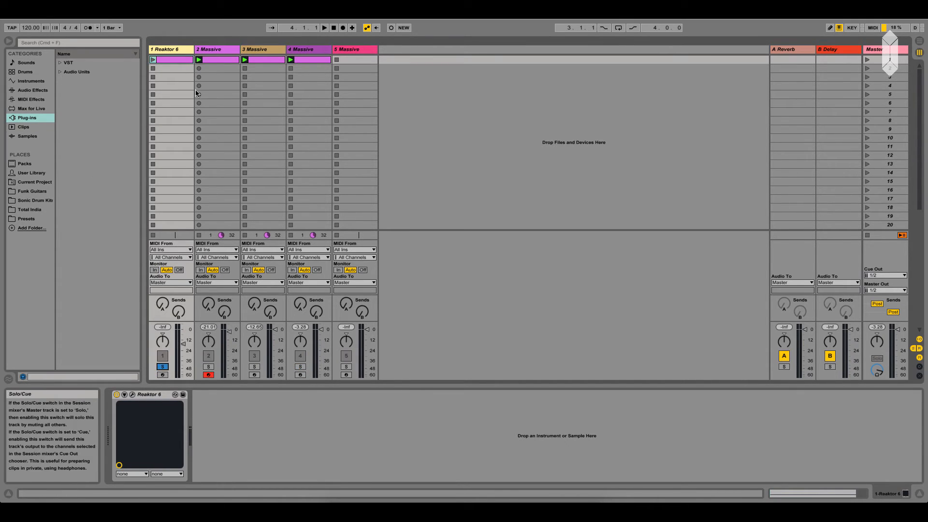
{"action": "left_click", "coordinate": [153, 60]}
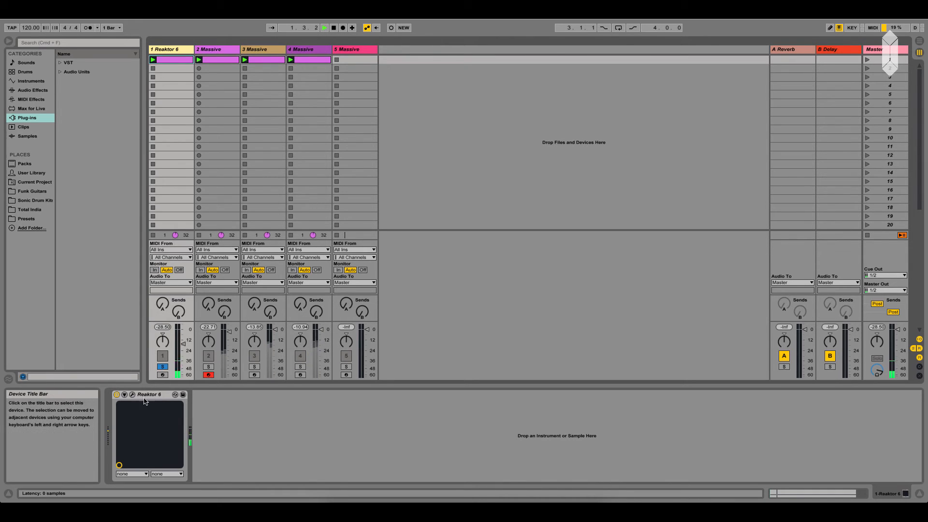
{"action": "left_click", "coordinate": [175, 59]}
{"action": "key", "text": "Delete"}
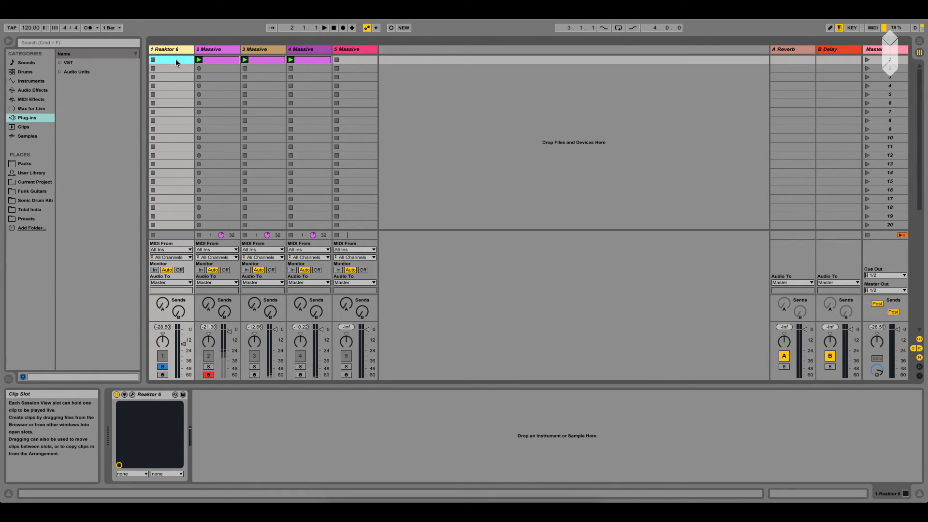
Step: Arm track 1 and adjust the Monark Filter's cutoff and resonance in Reaktor 6, with resonance at 38.2
{"action": "left_click", "coordinate": [162, 375]}
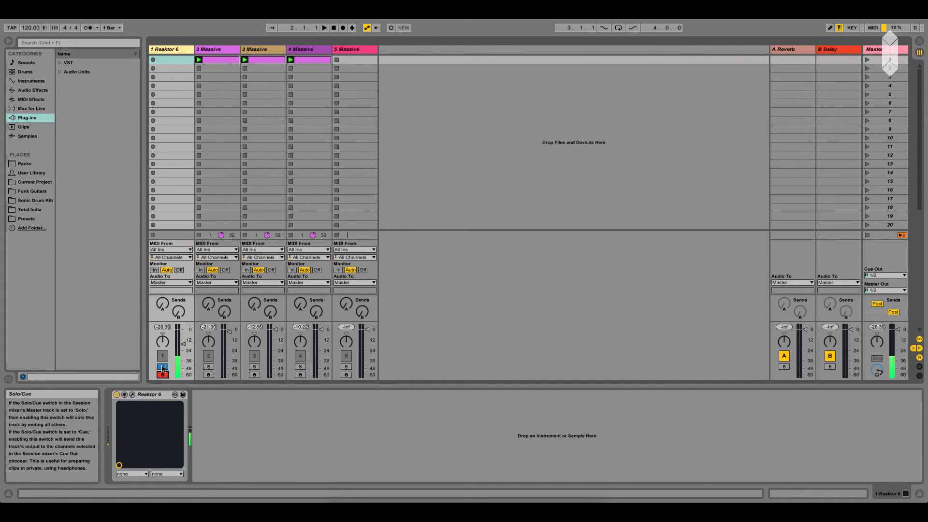
{"action": "left_click", "coordinate": [129, 394]}
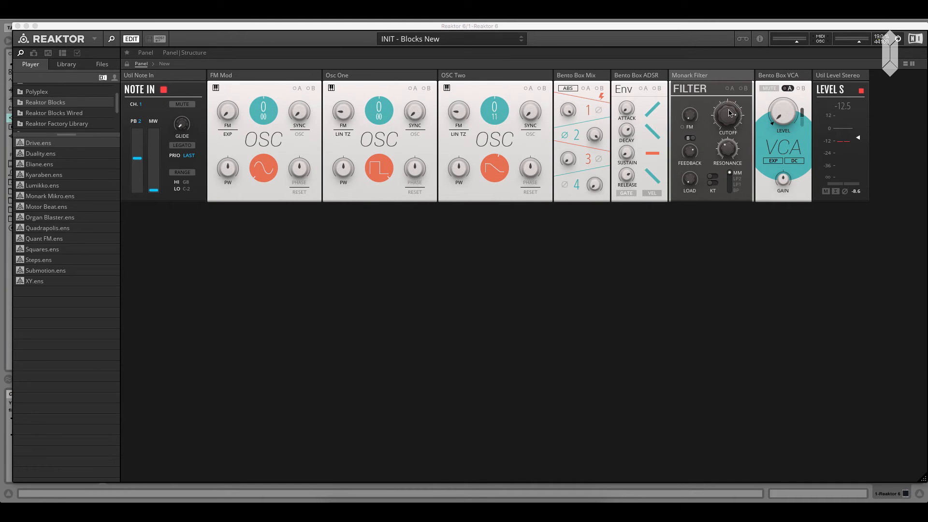
{"action": "left_click_drag", "start_coordinate": [730, 112], "coordinate": [723, 155]}
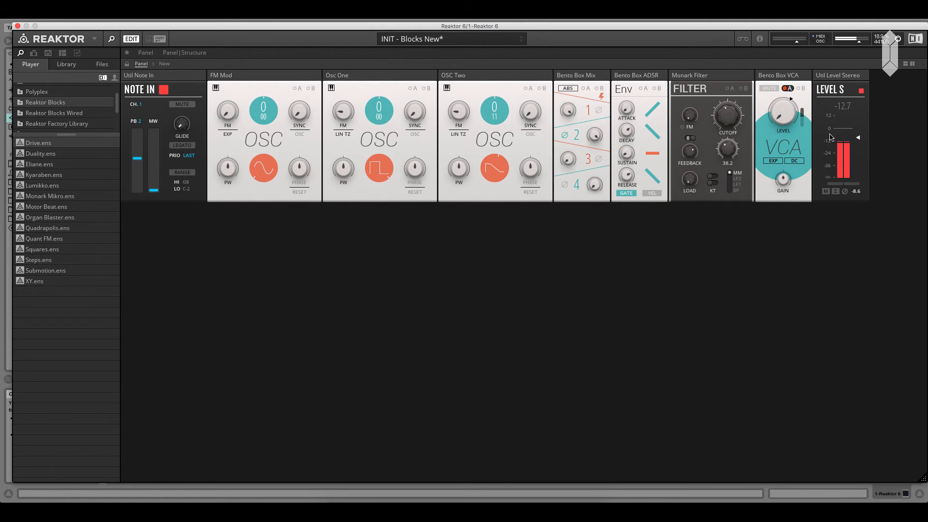
Step: Raise the system volume to maximum and nudge track 1's volume fader slightly higher
{"action": "key", "text": "XF86AudioRaiseVolume"}
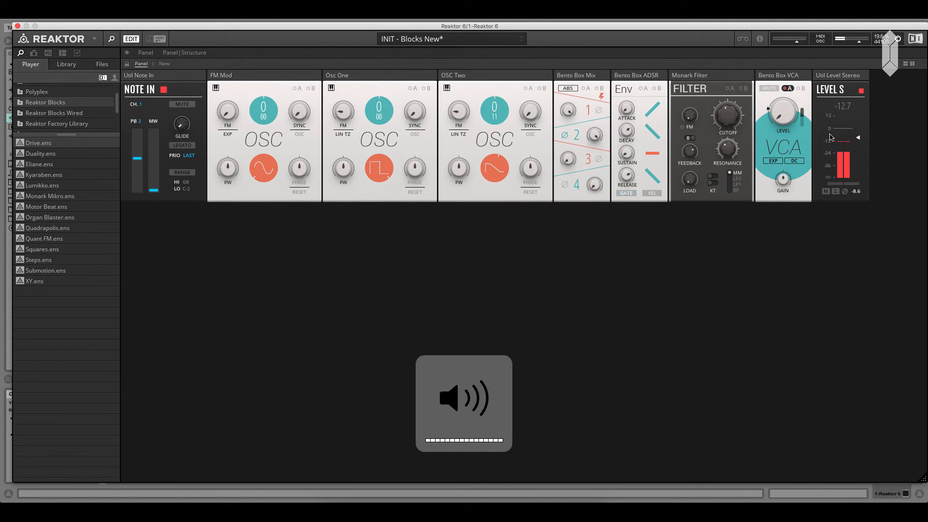
{"action": "left_click", "coordinate": [17, 26]}
{"action": "left_click_drag", "start_coordinate": [183, 343], "coordinate": [183, 340]}
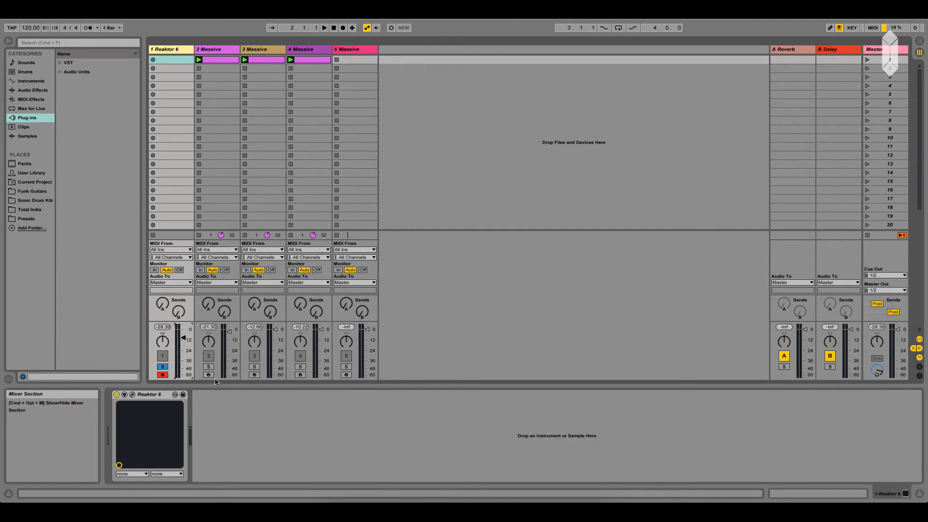
Step: Reopen track 1's Reaktor 6 and sweep the Monark Filter's cutoff upward while auditioning the sound
{"action": "left_click", "coordinate": [132, 394]}
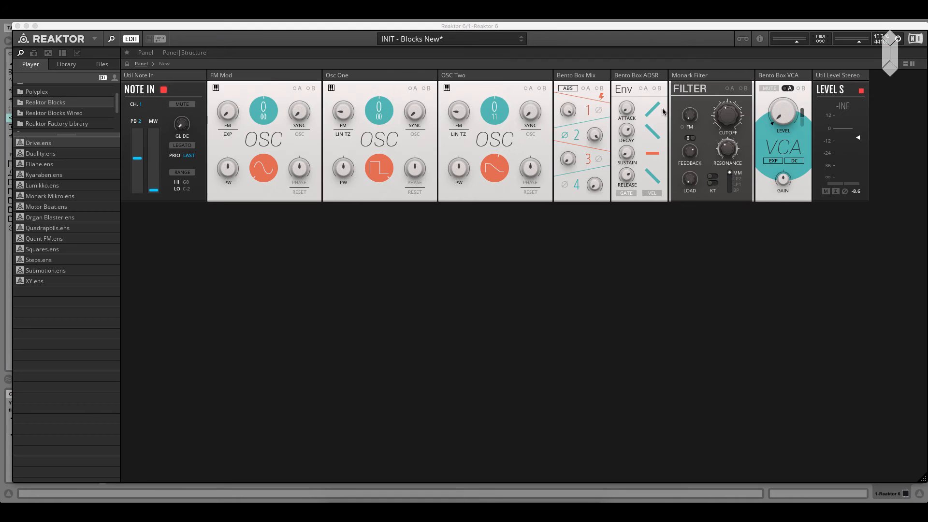
{"action": "left_click", "coordinate": [727, 115]}
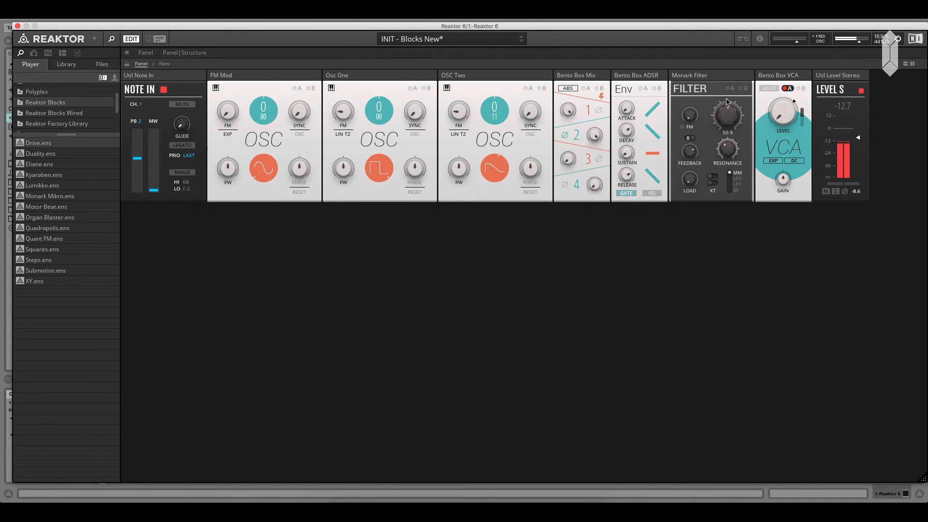
{"action": "left_click_drag", "start_coordinate": [728, 94], "coordinate": [751, 67]}
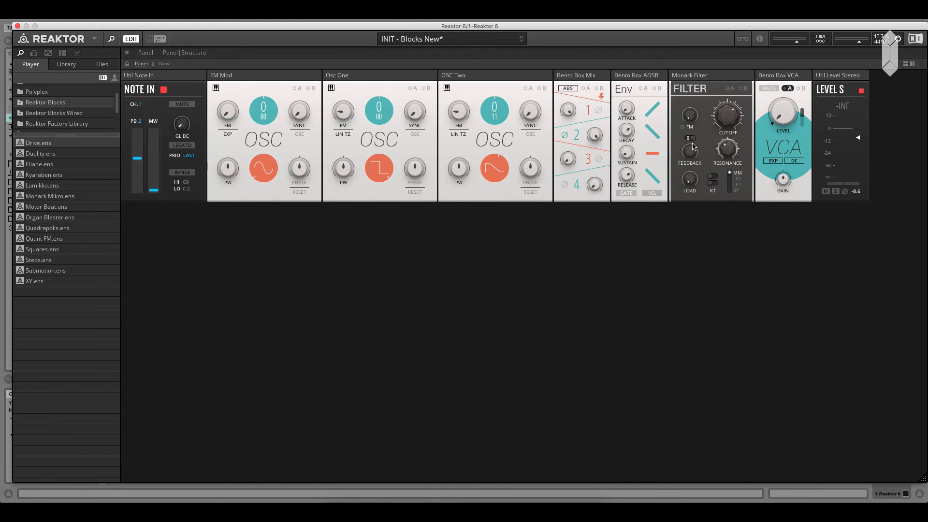
Step: Lower the Monark Filter's feedback amount and toggle the filter's feedback switch
{"action": "mouse_move", "coordinate": [693, 144]}
{"action": "mouse_move", "coordinate": [730, 120]}
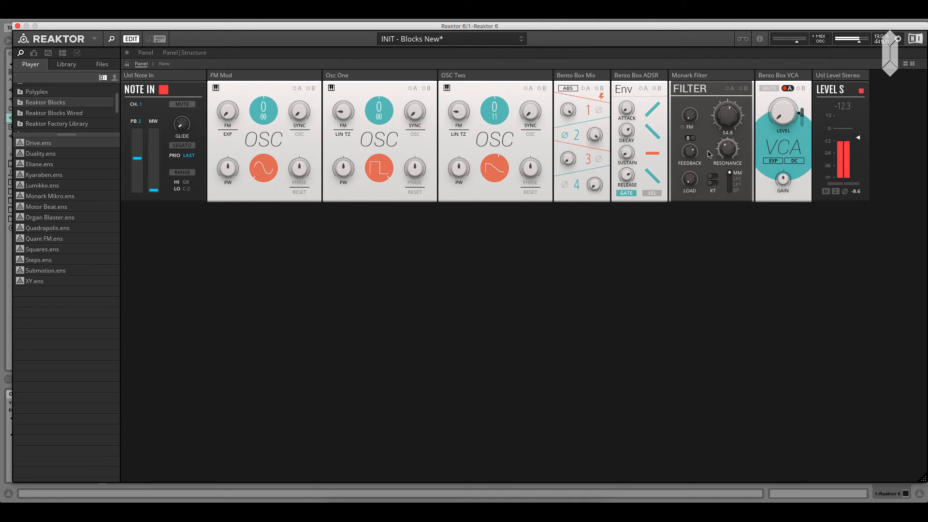
{"action": "left_click_drag", "start_coordinate": [690, 158], "coordinate": [691, 192]}
{"action": "left_click", "coordinate": [690, 137]}
Step: Sweep the Monark Filter's cutoff upward while auditioning the sound and raise the feedback
{"action": "left_click_drag", "start_coordinate": [732, 119], "coordinate": [745, 71]}
{"action": "mouse_move", "coordinate": [727, 124]}
{"action": "left_mouse_down"}
{"action": "mouse_move", "coordinate": [722, 228]}
{"action": "mouse_move", "coordinate": [729, 126]}
{"action": "left_mouse_up"}
{"action": "left_click_drag", "start_coordinate": [739, 92], "coordinate": [742, 78]}
{"action": "left_click_drag", "start_coordinate": [693, 151], "coordinate": [693, 126]}
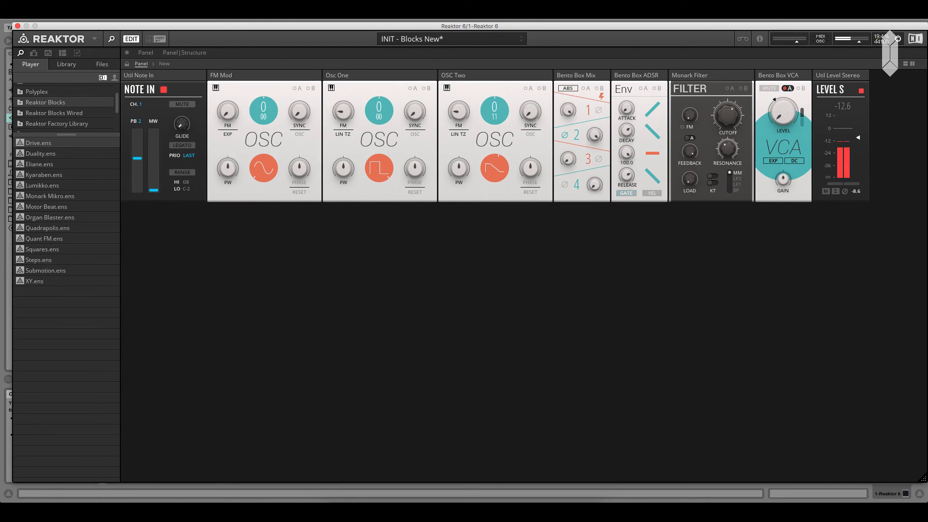
Step: Shorten the Bento Box ADSR's release and lower the Monark Filter's cutoff to 28.9
{"action": "left_click_drag", "start_coordinate": [635, 188], "coordinate": [636, 210]}
{"action": "left_click_drag", "start_coordinate": [728, 120], "coordinate": [722, 189]}
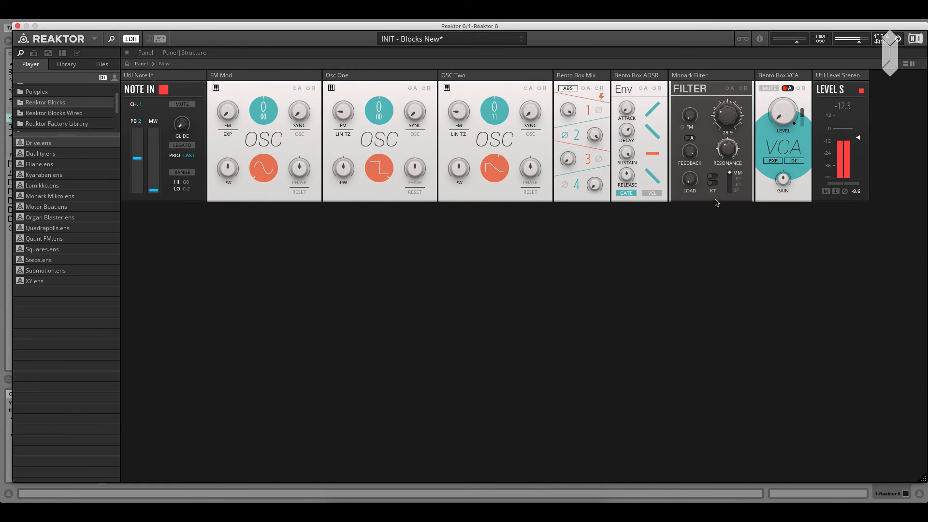
Step: Reduce the Monark Filter's feedback, sweep its cutoff back up and lower the feedback further
{"action": "left_click_drag", "start_coordinate": [690, 154], "coordinate": [690, 187]}
{"action": "left_click_drag", "start_coordinate": [727, 116], "coordinate": [738, 68]}
{"action": "left_click_drag", "start_coordinate": [730, 116], "coordinate": [756, 61]}
{"action": "left_click_drag", "start_coordinate": [695, 153], "coordinate": [724, 237]}
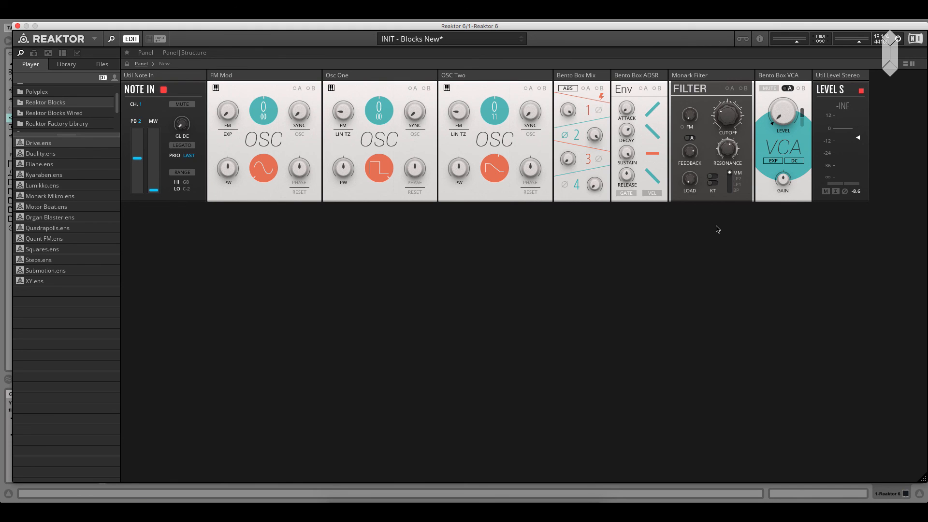
Step: Close the Reaktor 6 window and select track 4, Massive
{"action": "left_click", "coordinate": [18, 26]}
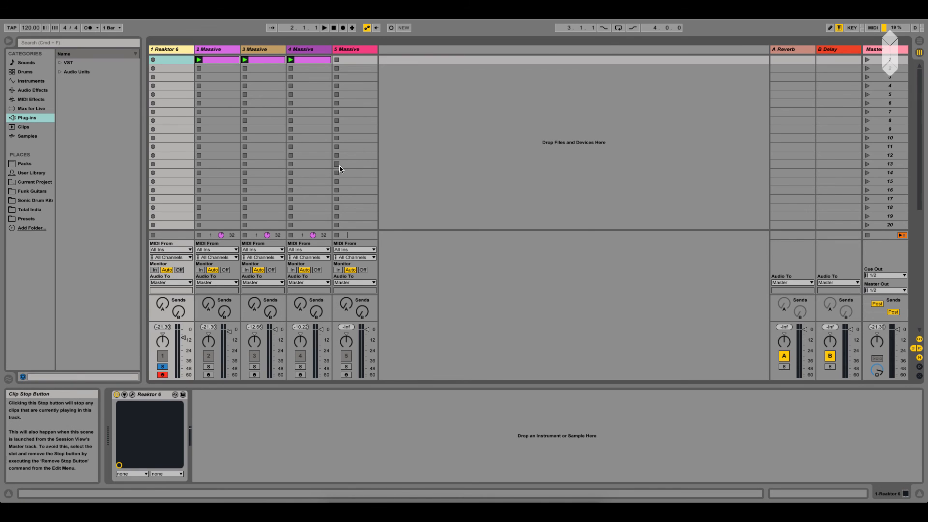
{"action": "key", "text": "Right"}
{"action": "key", "text": "Right"}
{"action": "key", "text": "Right"}
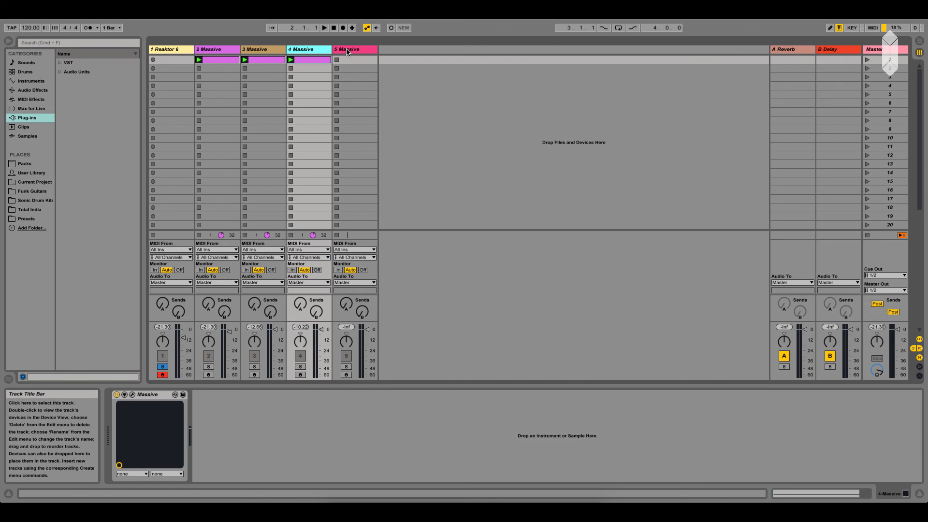
{"action": "left_click", "coordinate": [760, 6]}
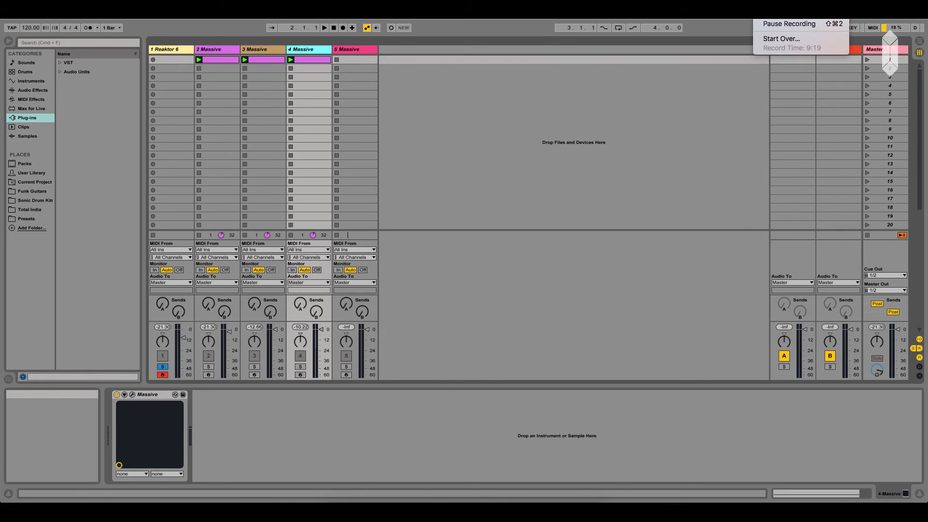